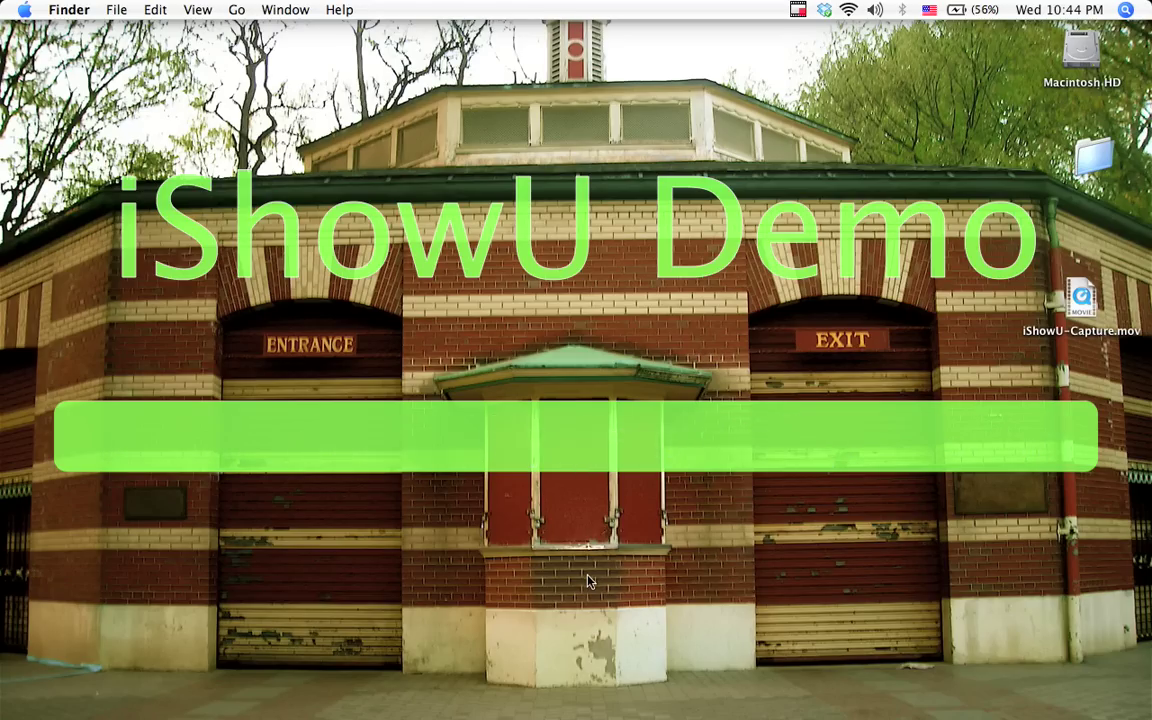
Launch Reason from the Dock and wait for the splash screen and control-surface alert.
mouse_move(570, 712)
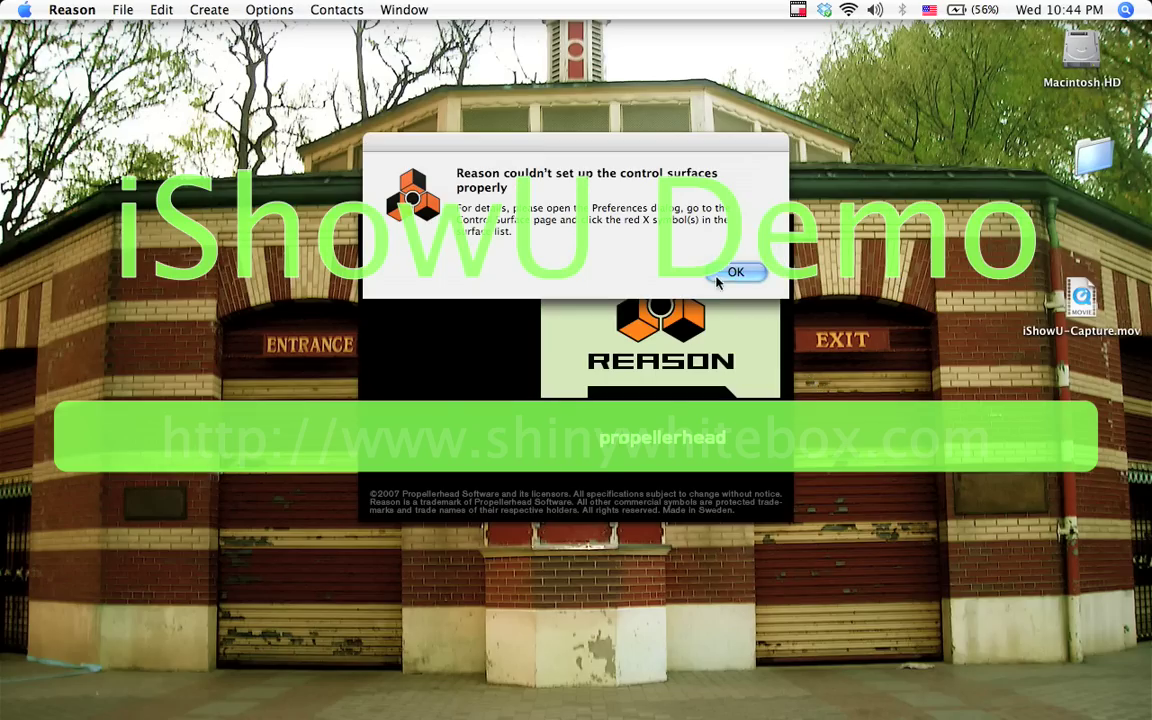
Dismiss the control-surface alert, close the Demo Song and create a new song via File > New.
click(724, 272)
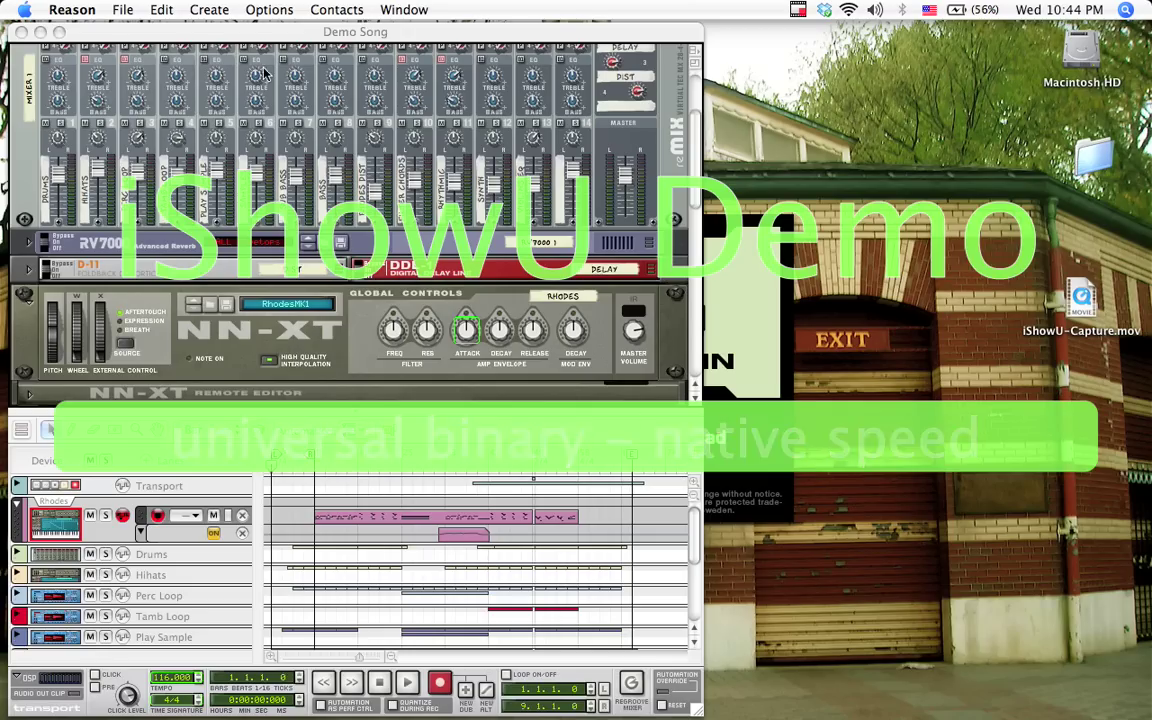
click(20, 33)
click(122, 10)
click(130, 28)
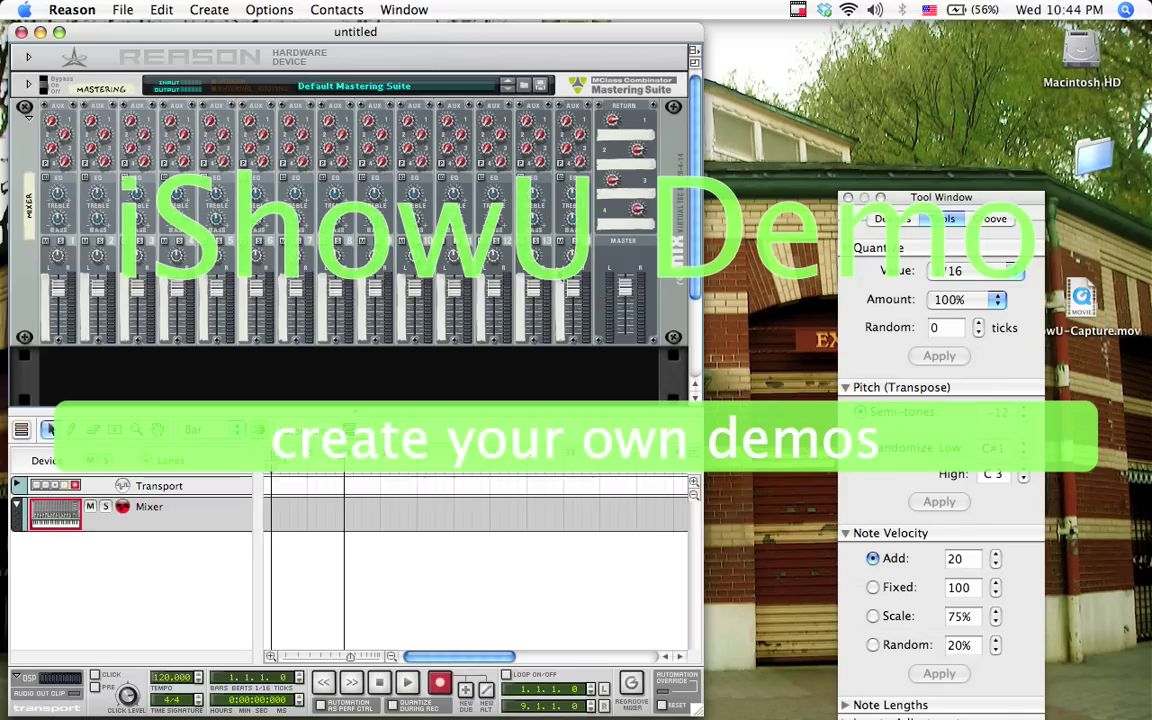
Add a Redrum Drum Computer to the untitled song from the Create menu.
click(210, 10)
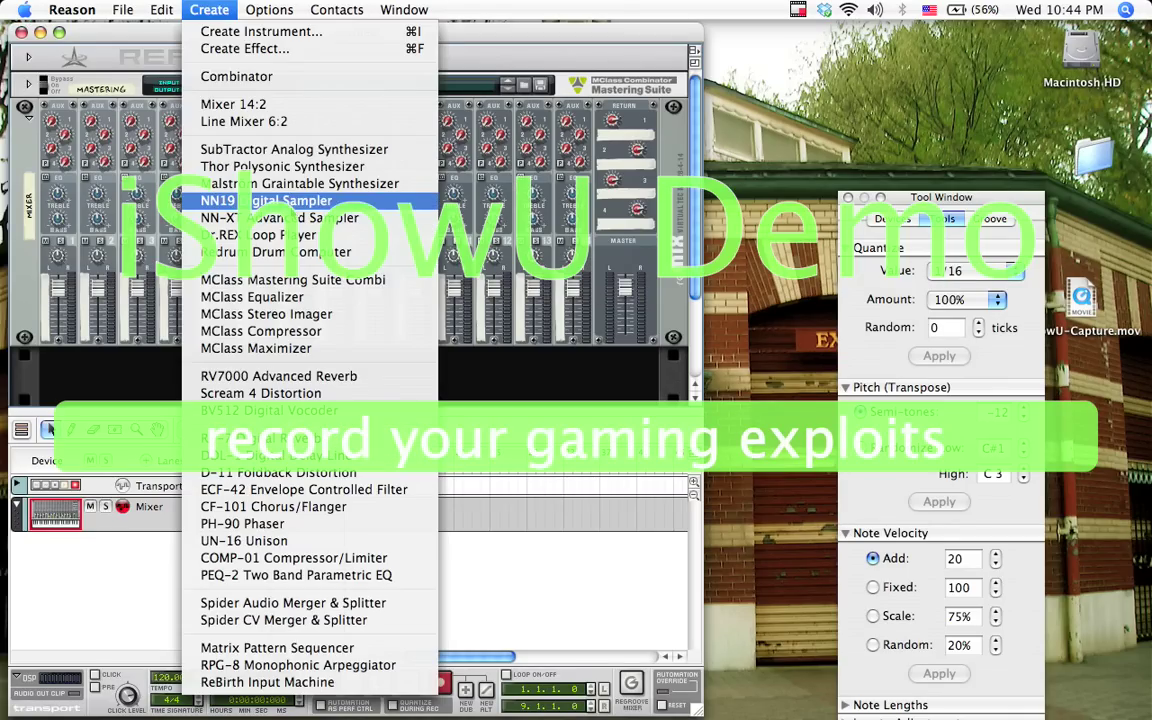
click(298, 254)
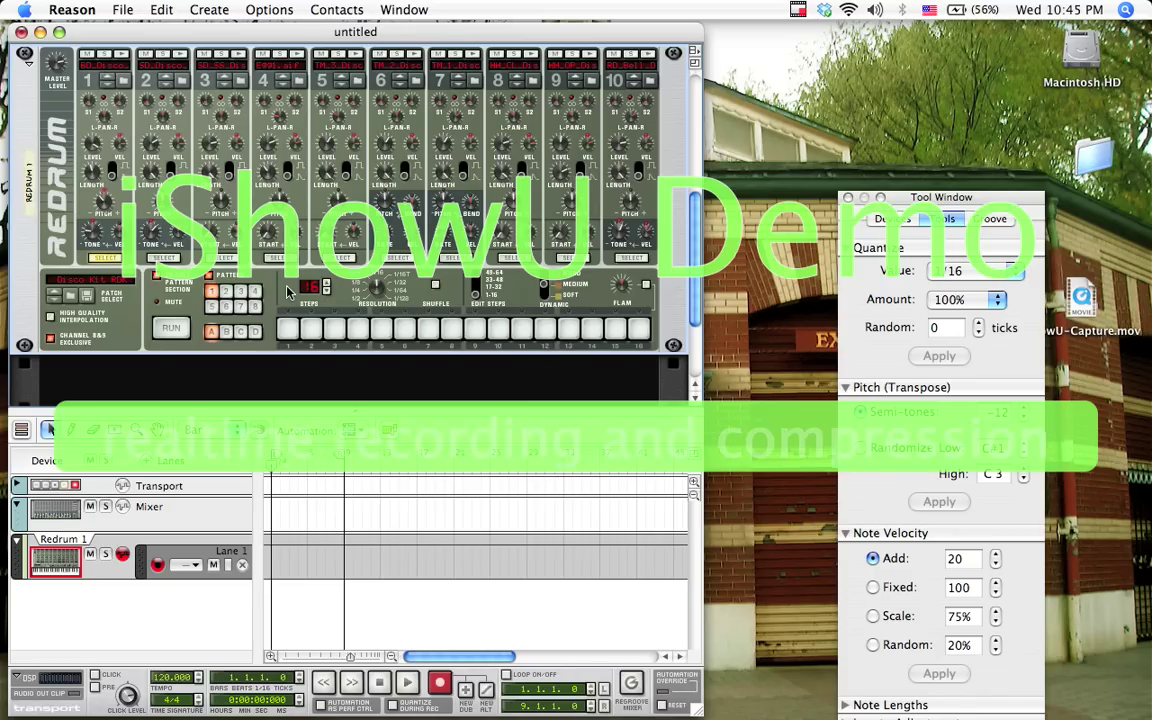
Give Redrum channel 3 a hit on step 1, removing trial hits on steps 5, 9 and 13.
click(213, 260)
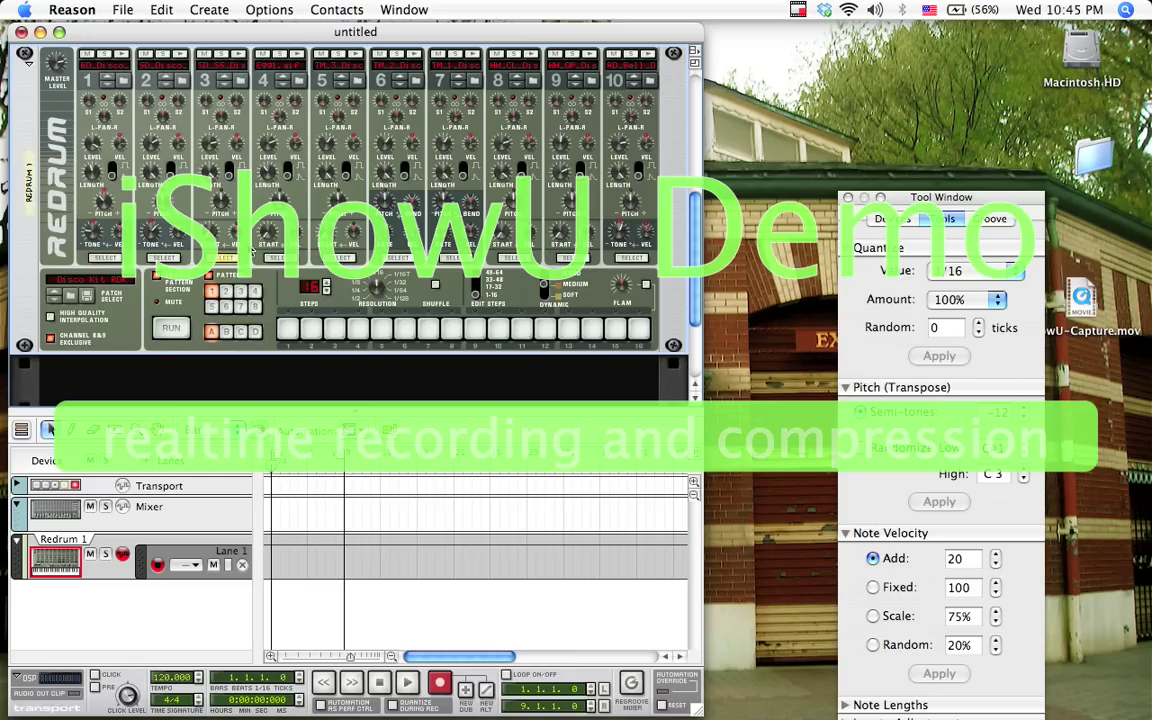
click(289, 329)
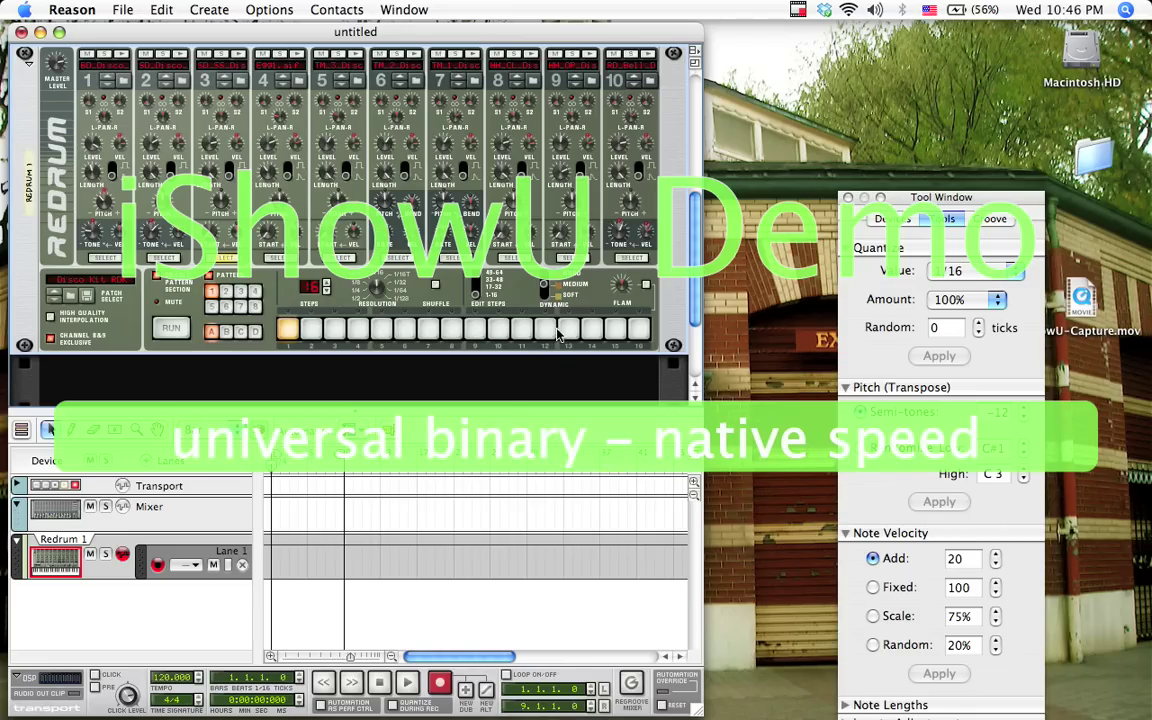
click(383, 331)
click(475, 331)
click(568, 331)
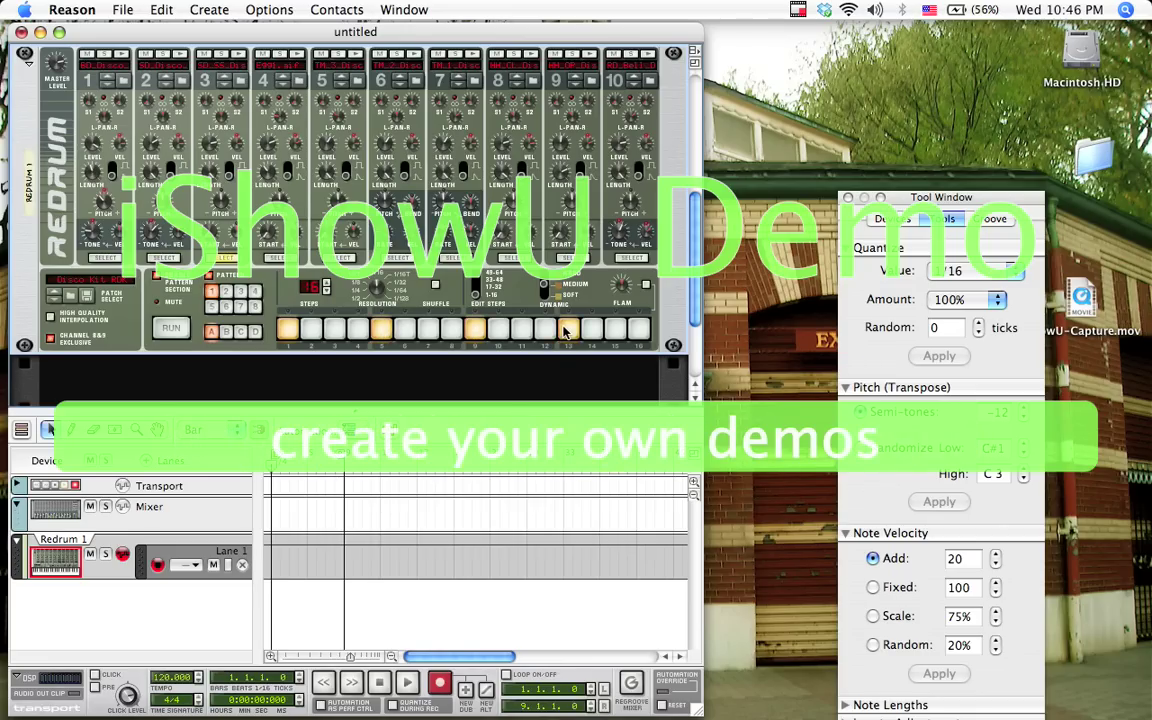
click(285, 333)
click(568, 331)
click(475, 331)
click(381, 331)
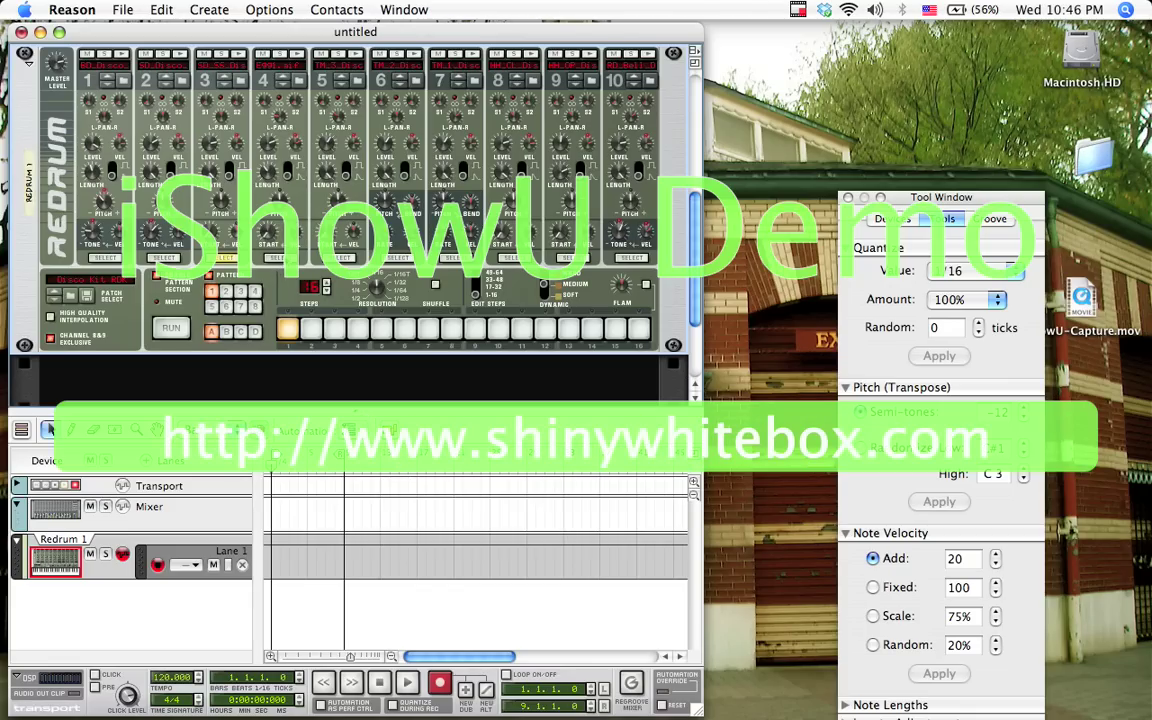
Program Redrum channel 4 with hits on steps 3, 7, 11 and 15.
click(274, 258)
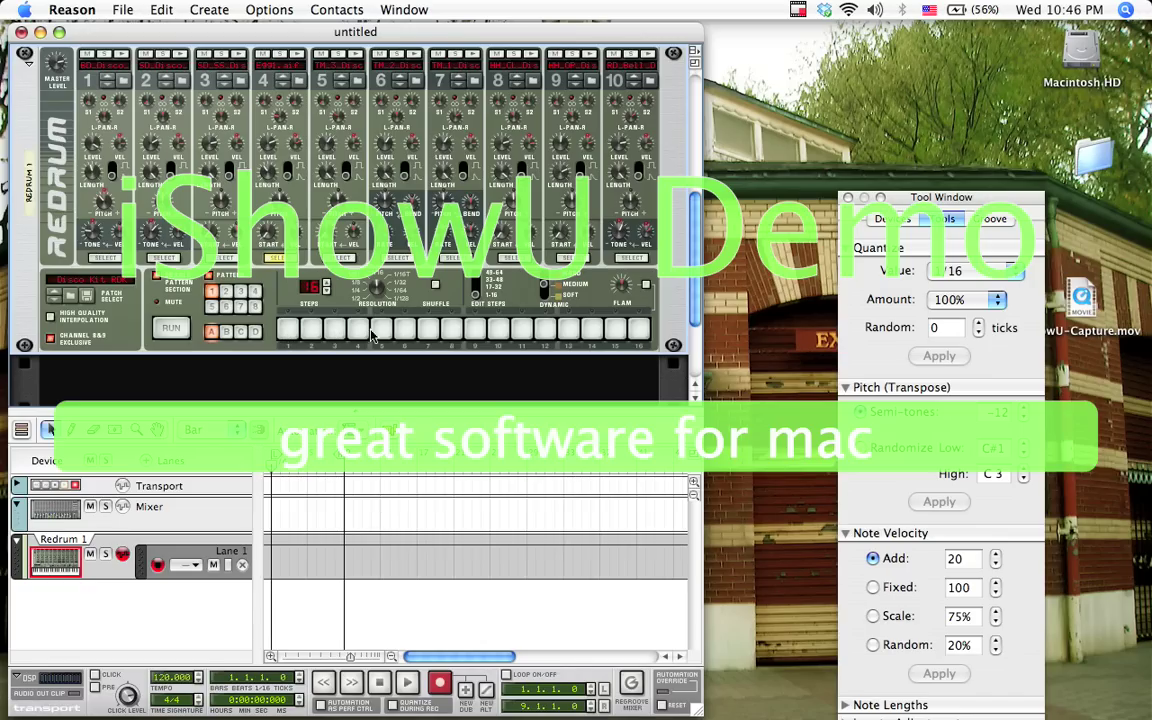
click(338, 331)
click(428, 331)
click(520, 331)
click(615, 331)
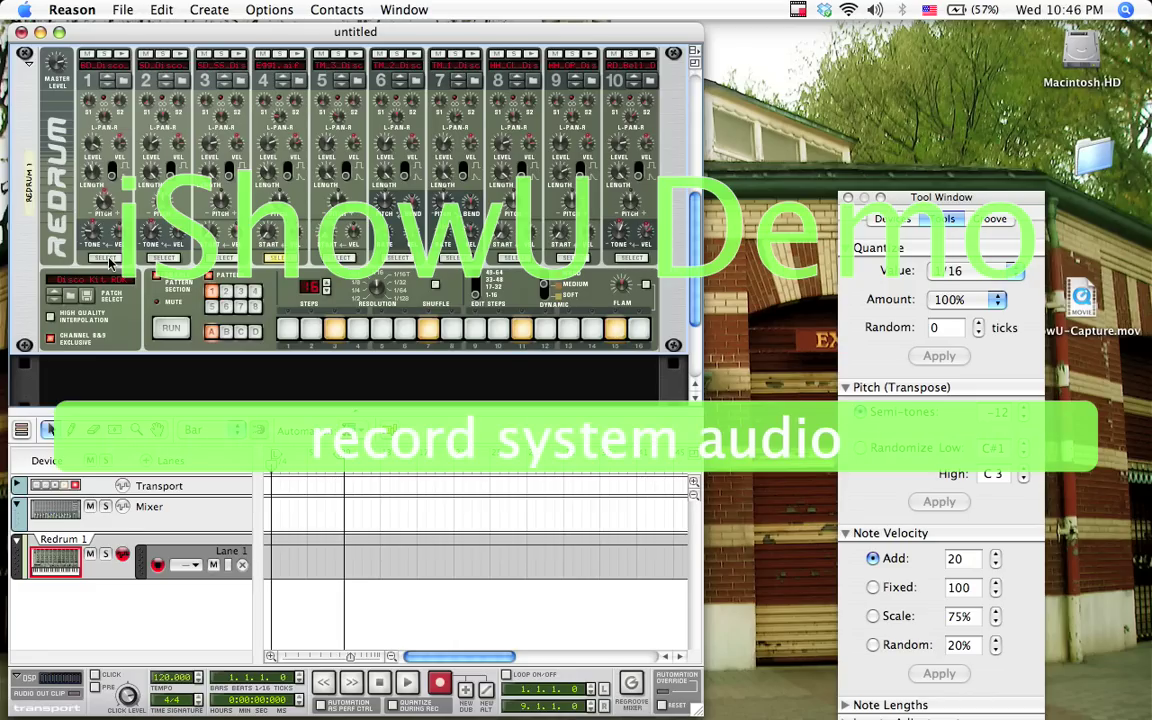
click(108, 259)
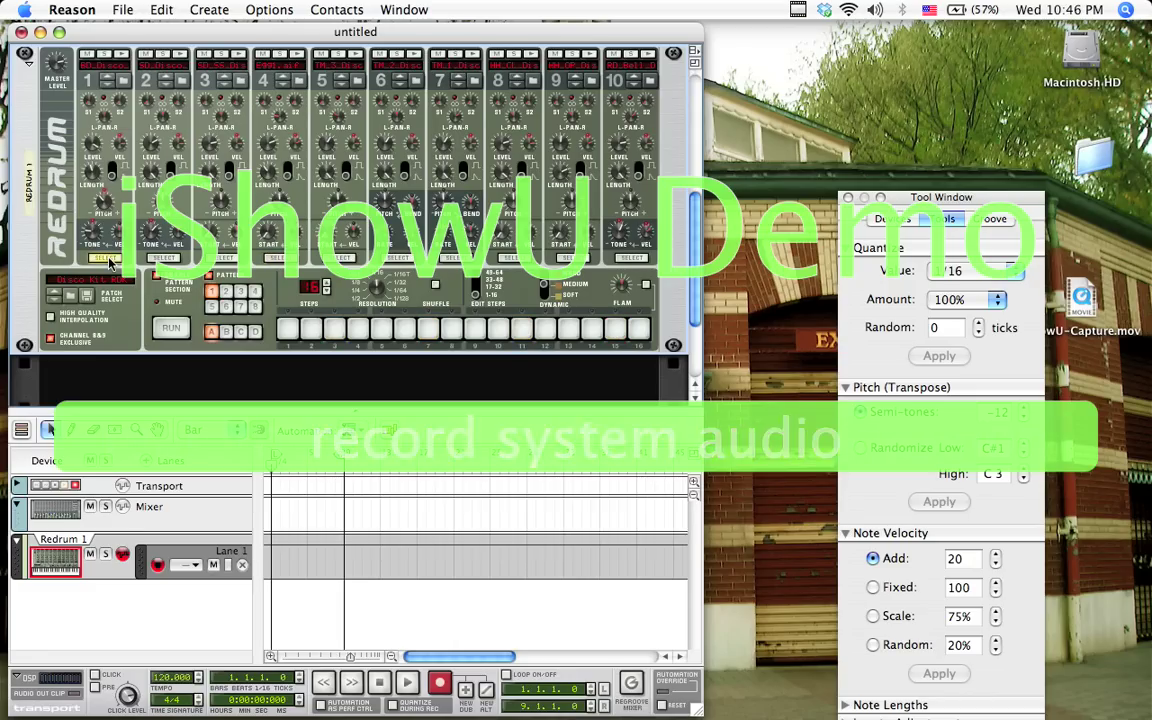
Load the Tambourine sample TMBa_Mt.aif from Orkester Percussion into Redrum channel 1.
click(124, 86)
click(75, 234)
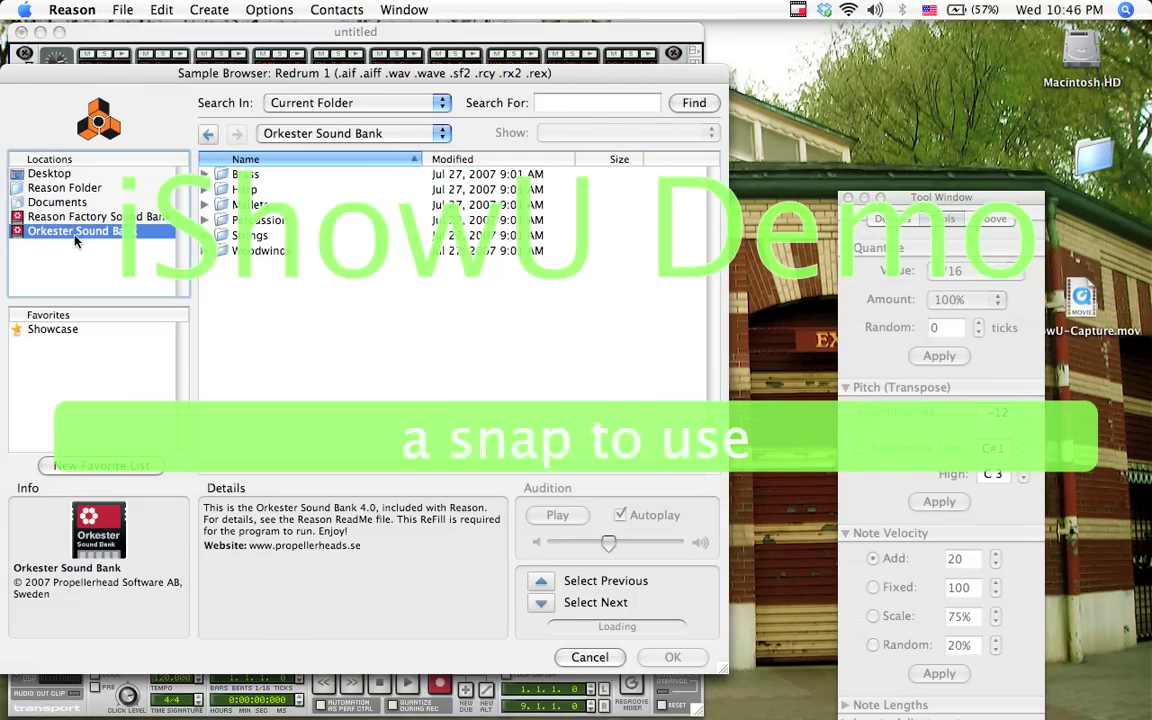
click(205, 221)
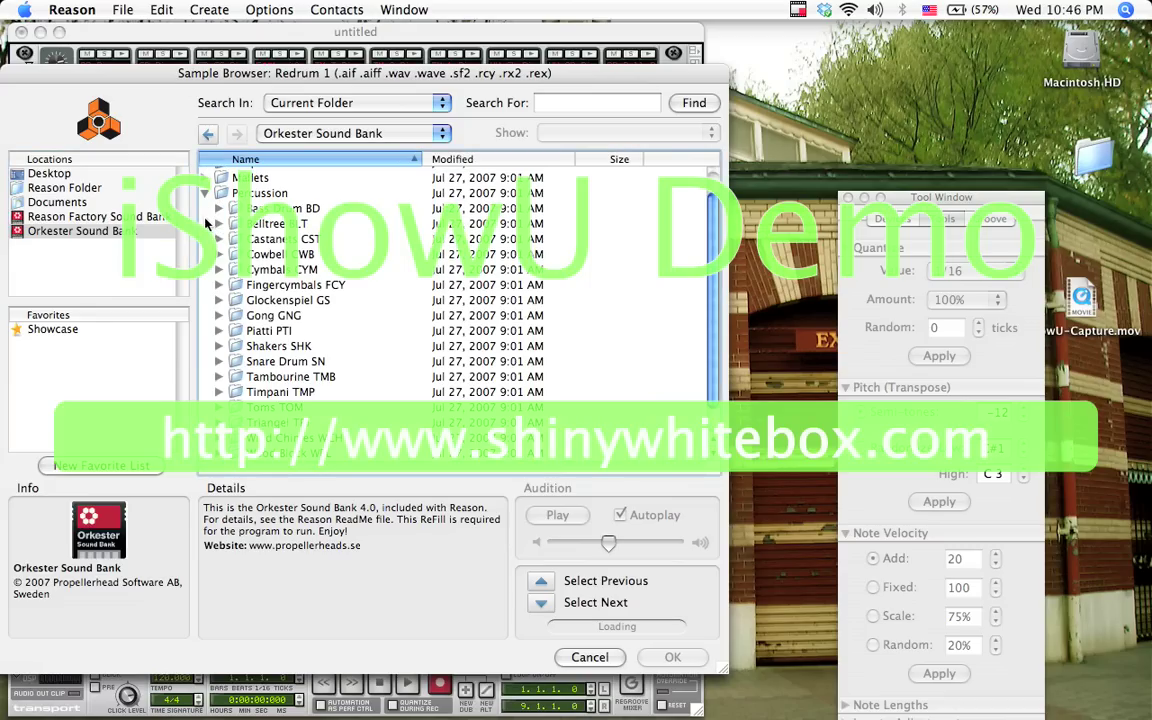
click(219, 378)
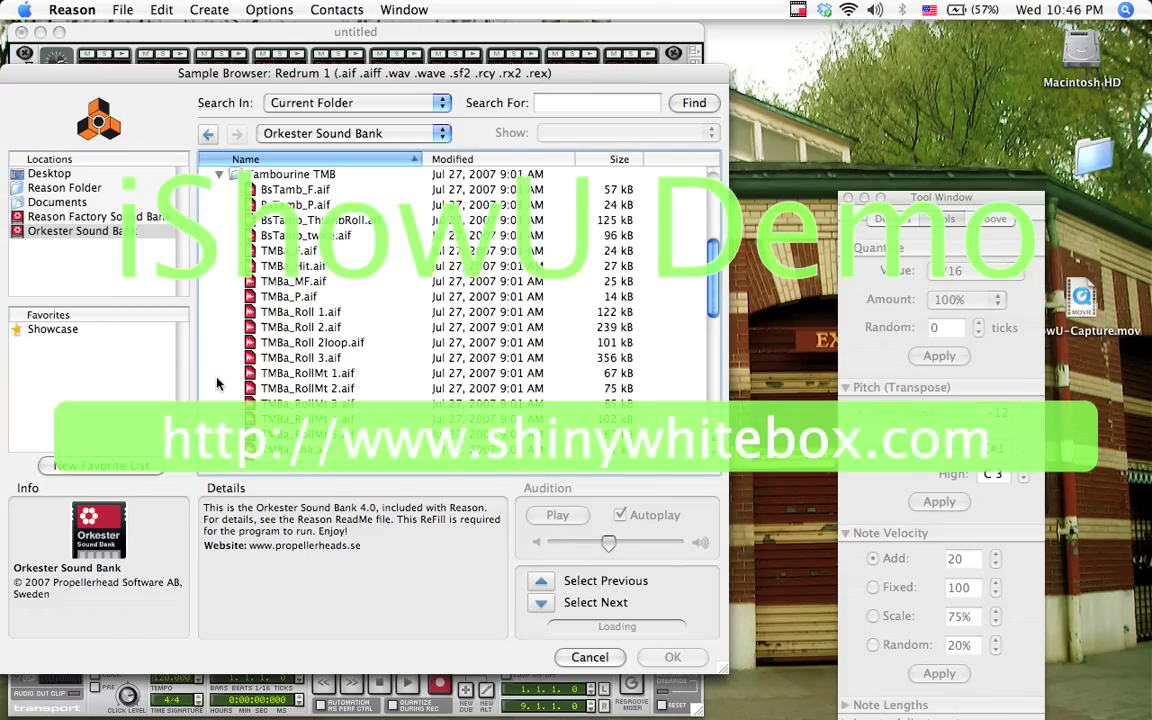
click(295, 266)
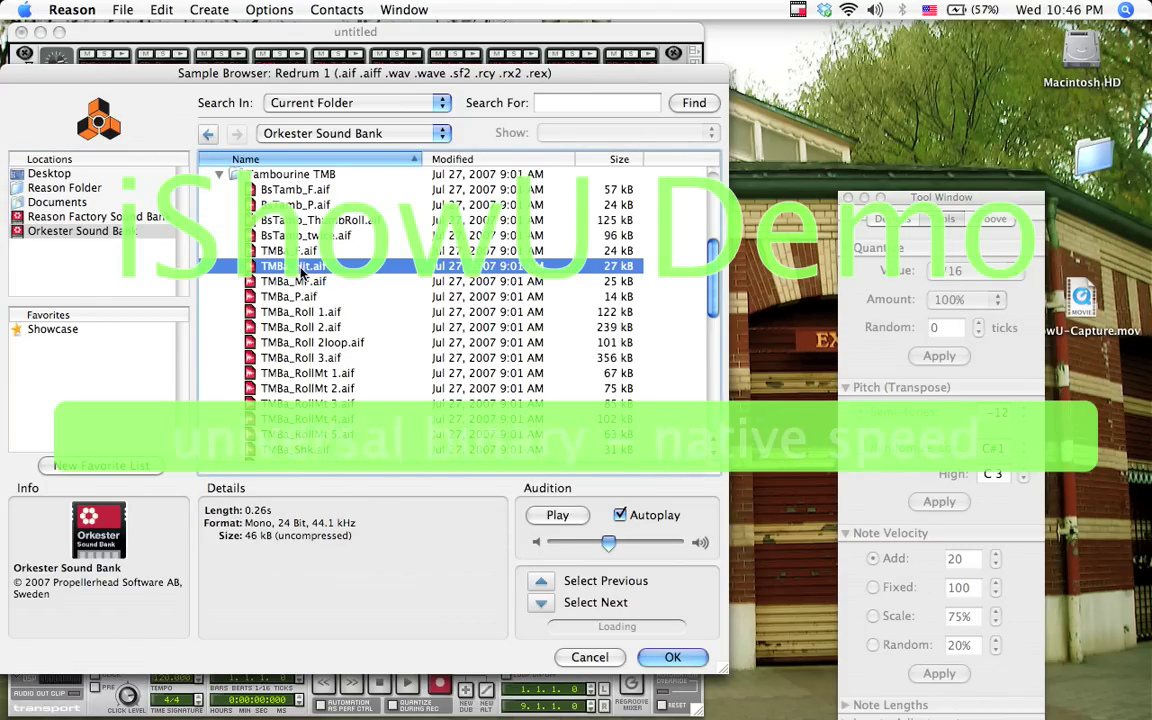
double_click(300, 267)
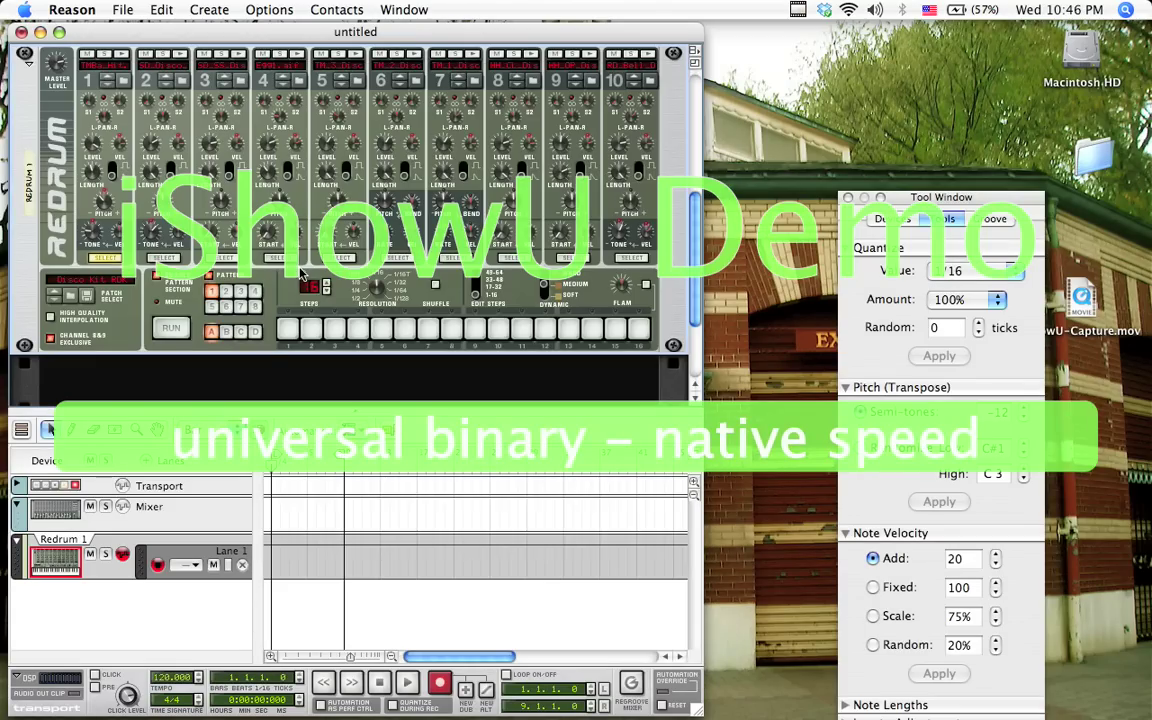
Give channel 1 hits on steps 1, 5, 9 and 13 and audition the pattern.
click(287, 330)
click(381, 331)
click(475, 331)
click(568, 331)
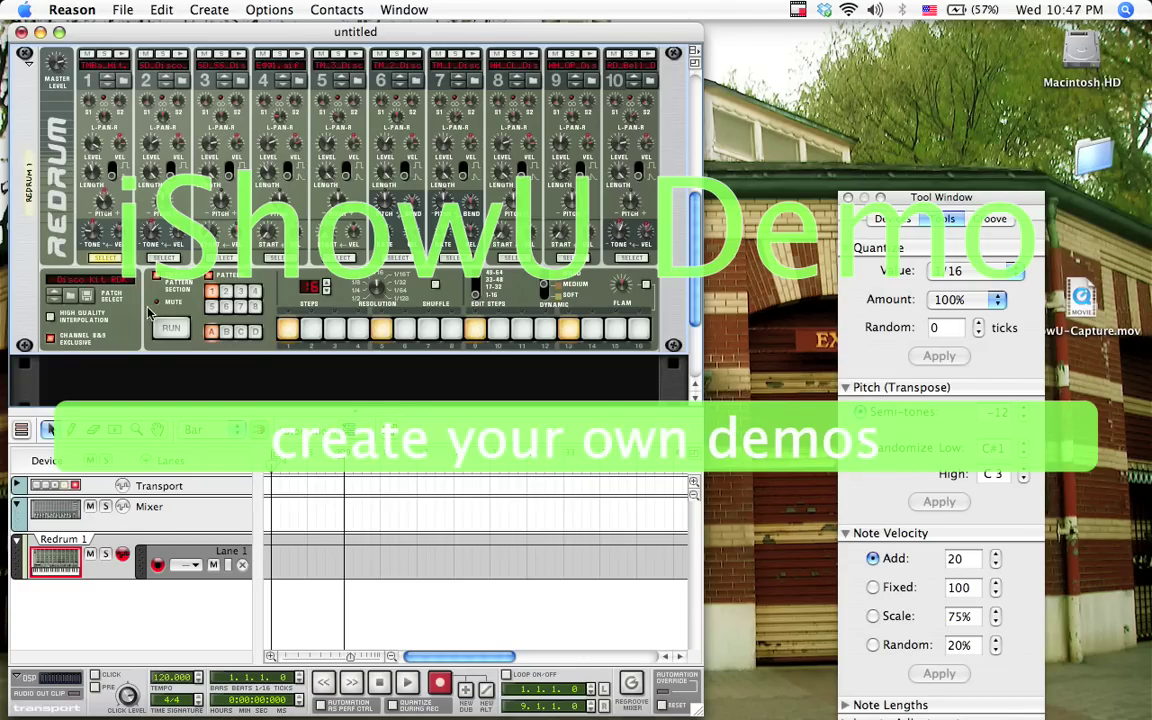
click(170, 330)
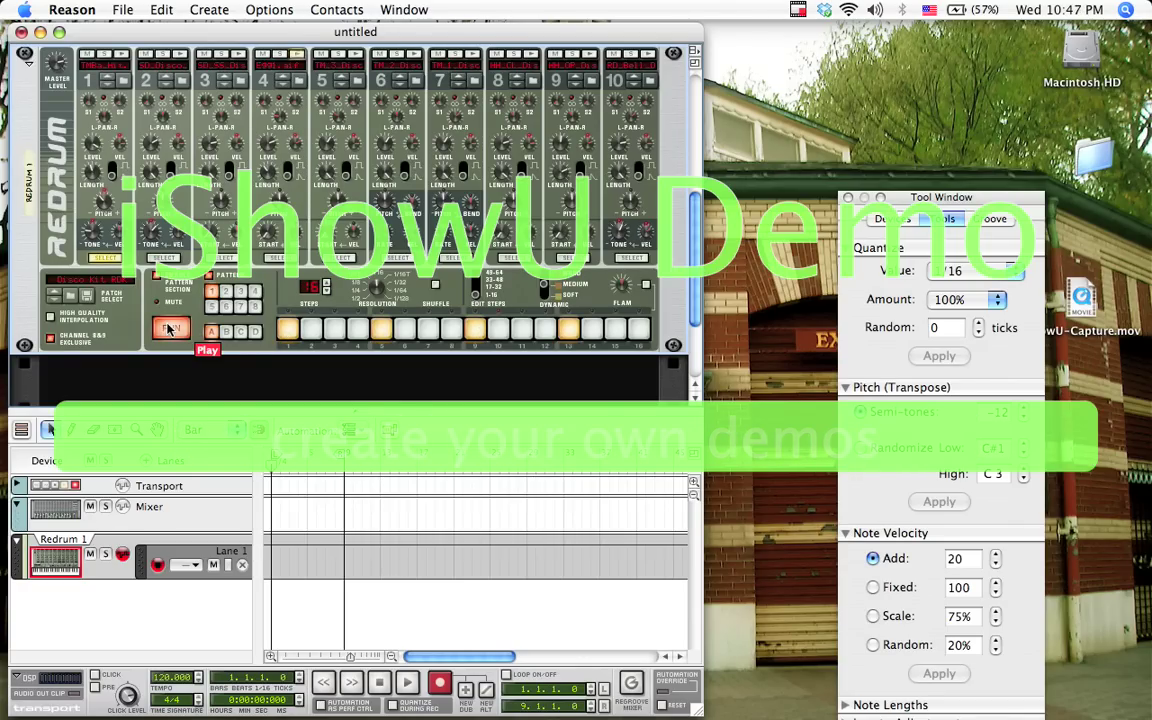
click(171, 330)
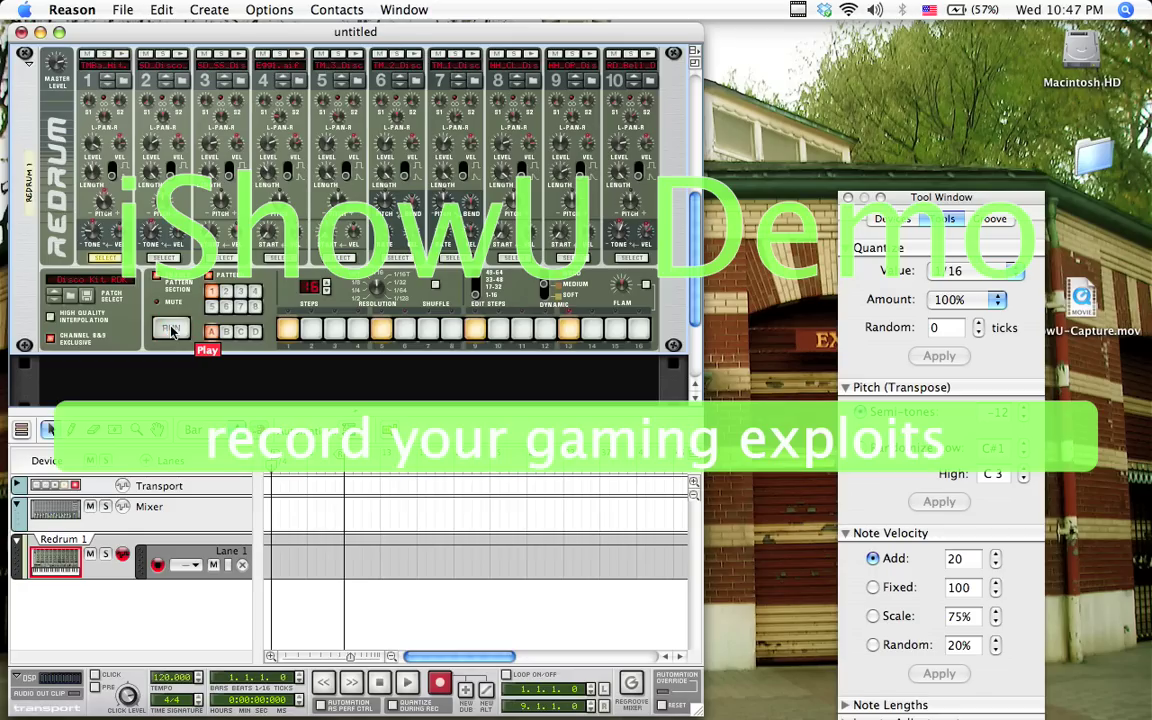
Load the first Wood Block WBL sample into drum channel 2 and turn on step 1.
click(183, 84)
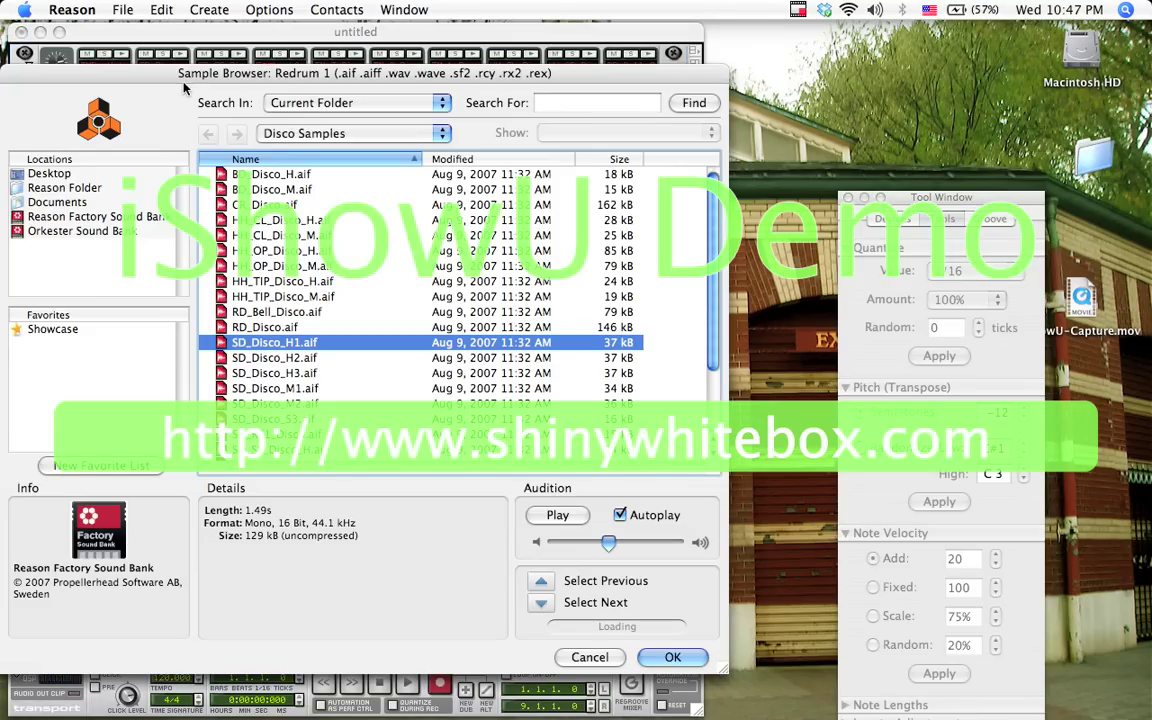
click(70, 230)
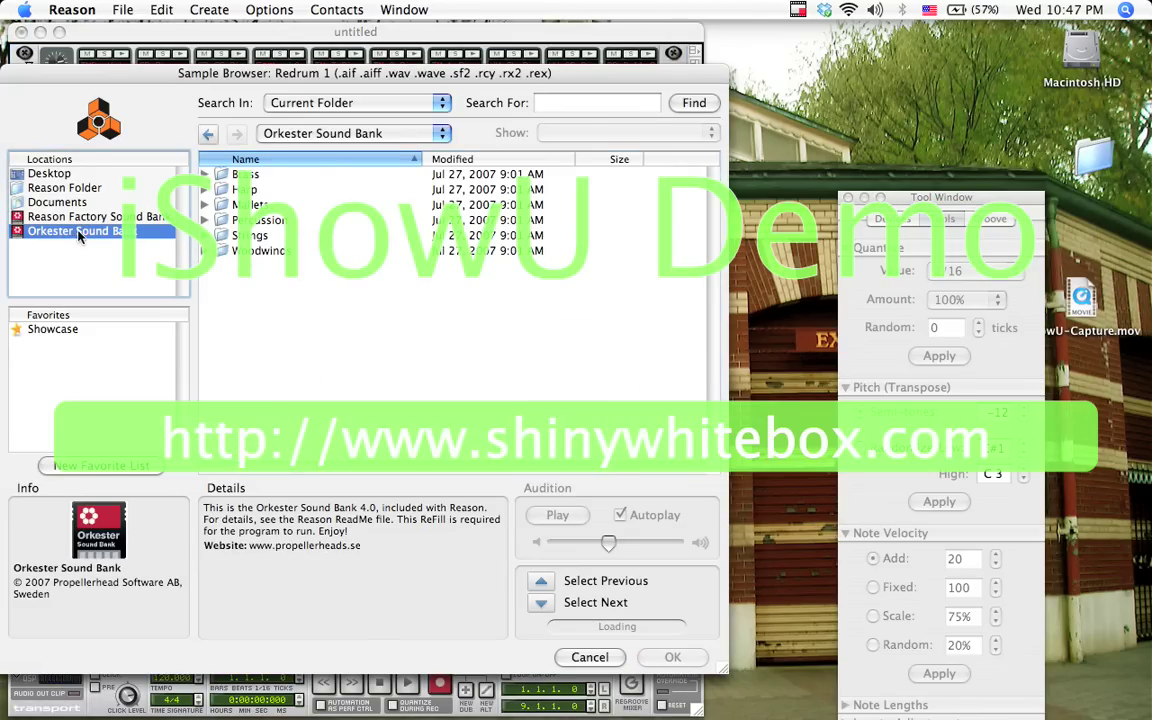
click(205, 219)
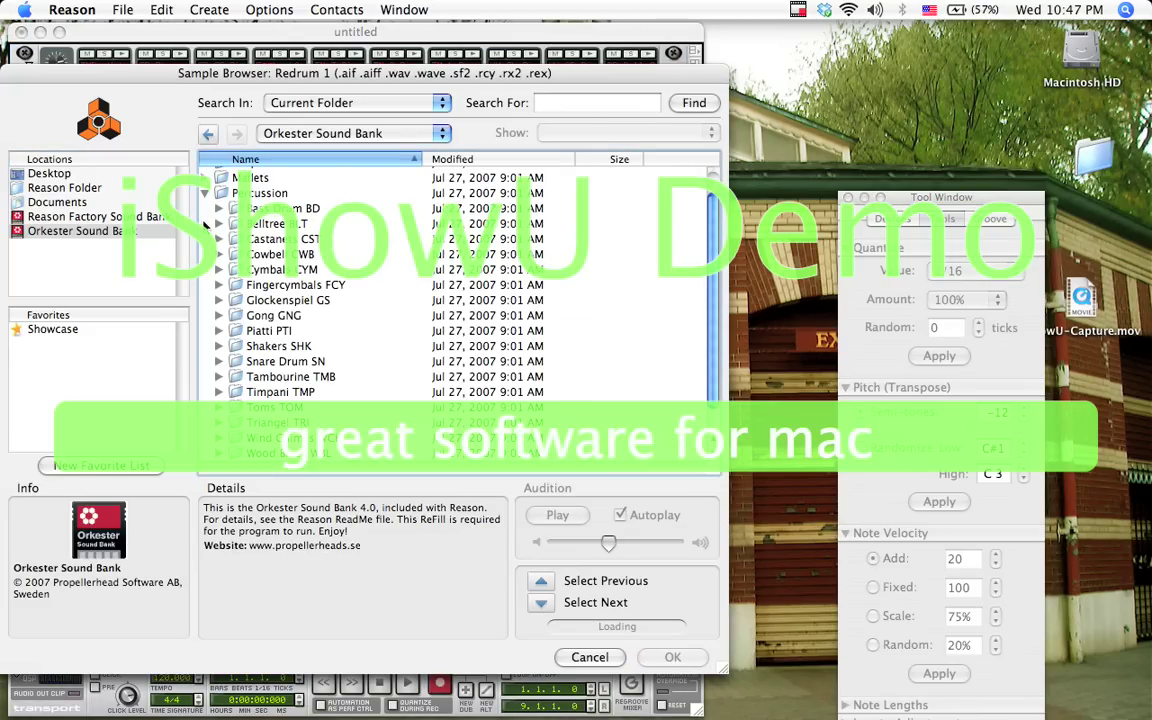
scroll(303, 333, down, 2)
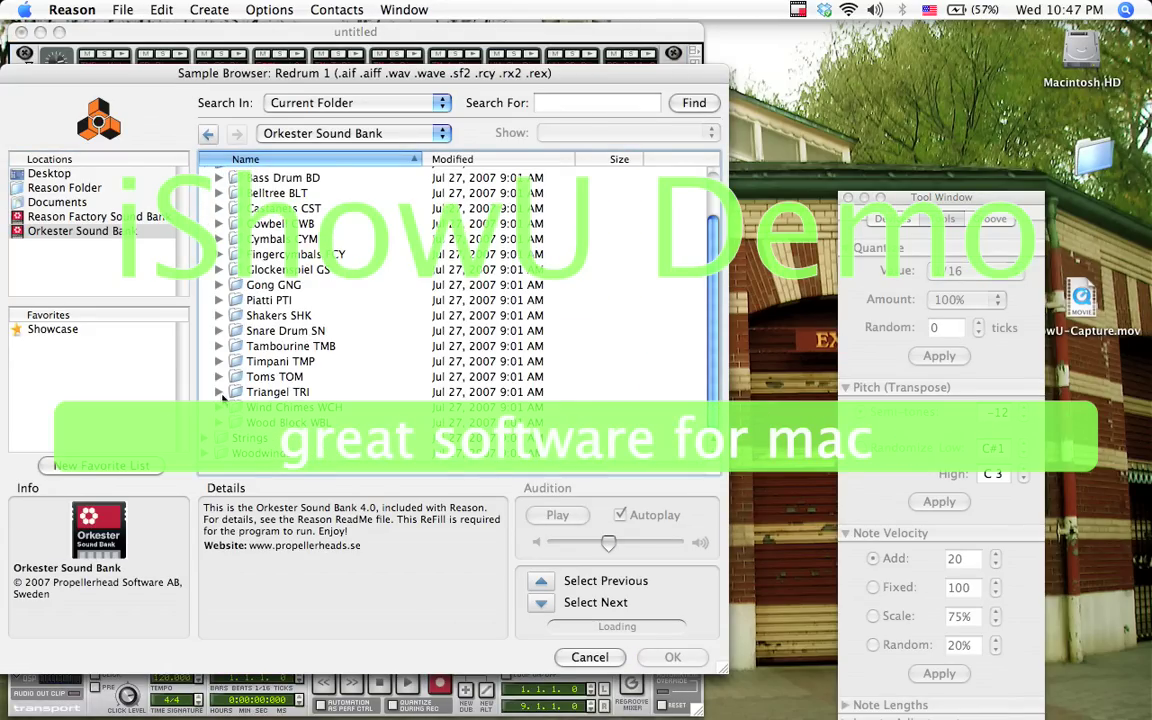
scroll(218, 428, down, 1)
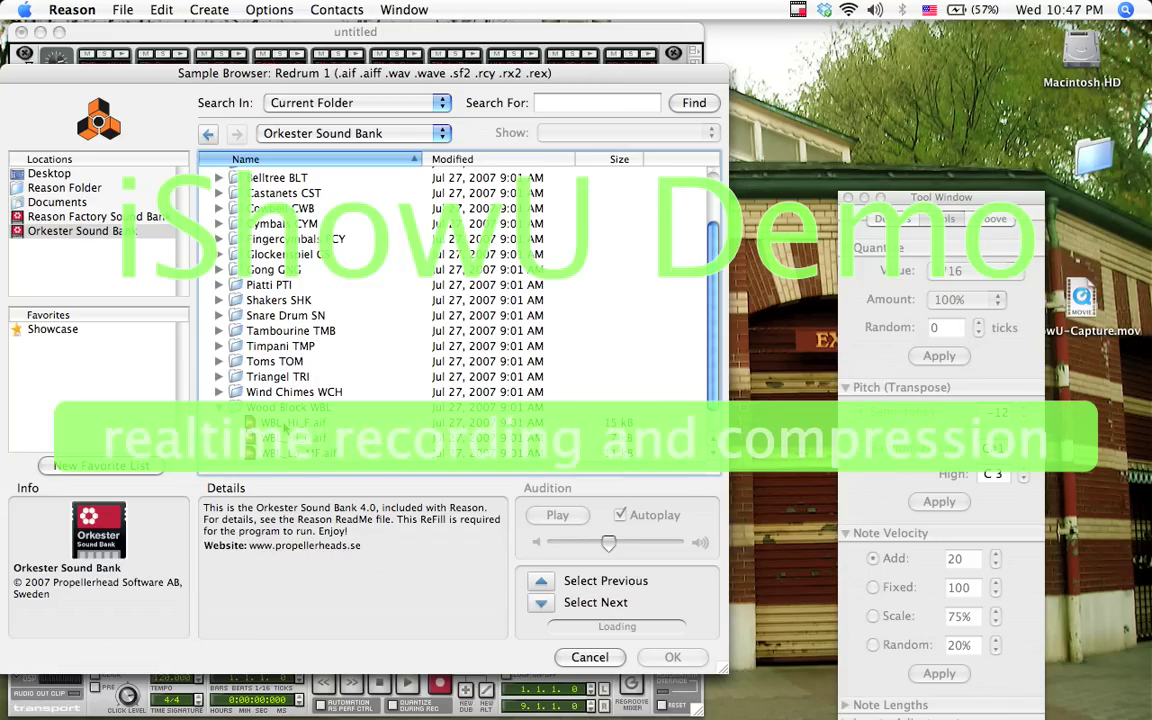
click(219, 407)
click(284, 422)
double_click(284, 422)
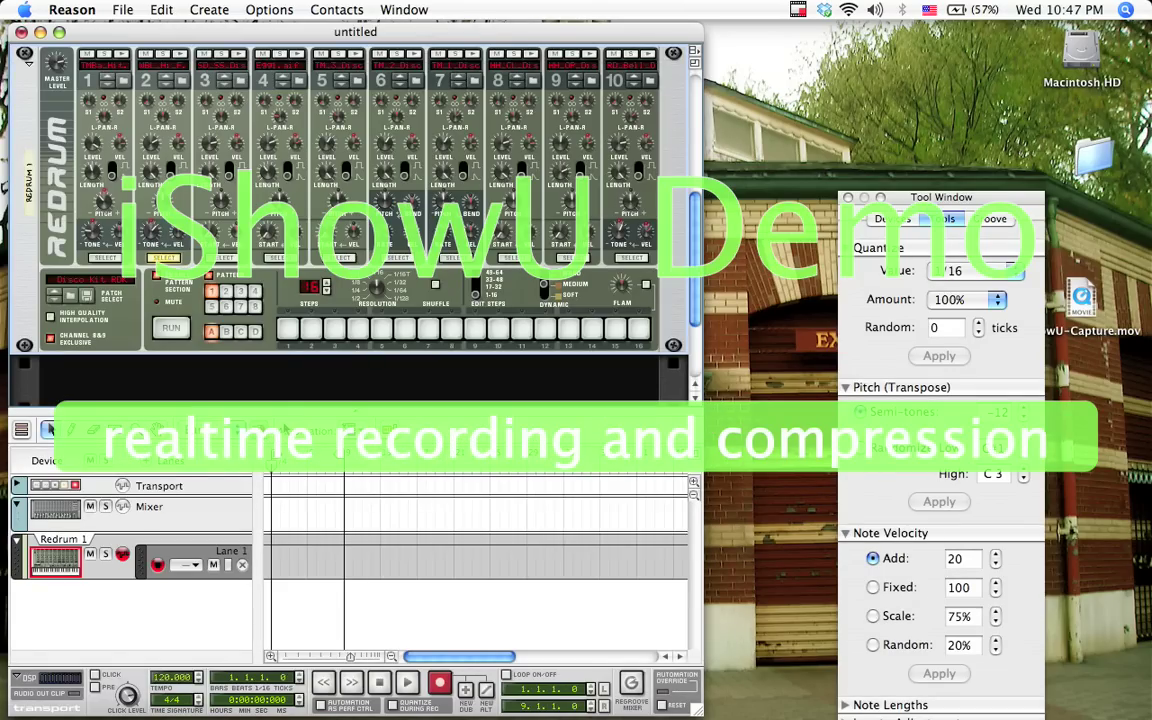
click(287, 330)
Add drum 2 hits on steps 5 and 9, then play and stop the Redrum pattern.
click(381, 330)
click(474, 330)
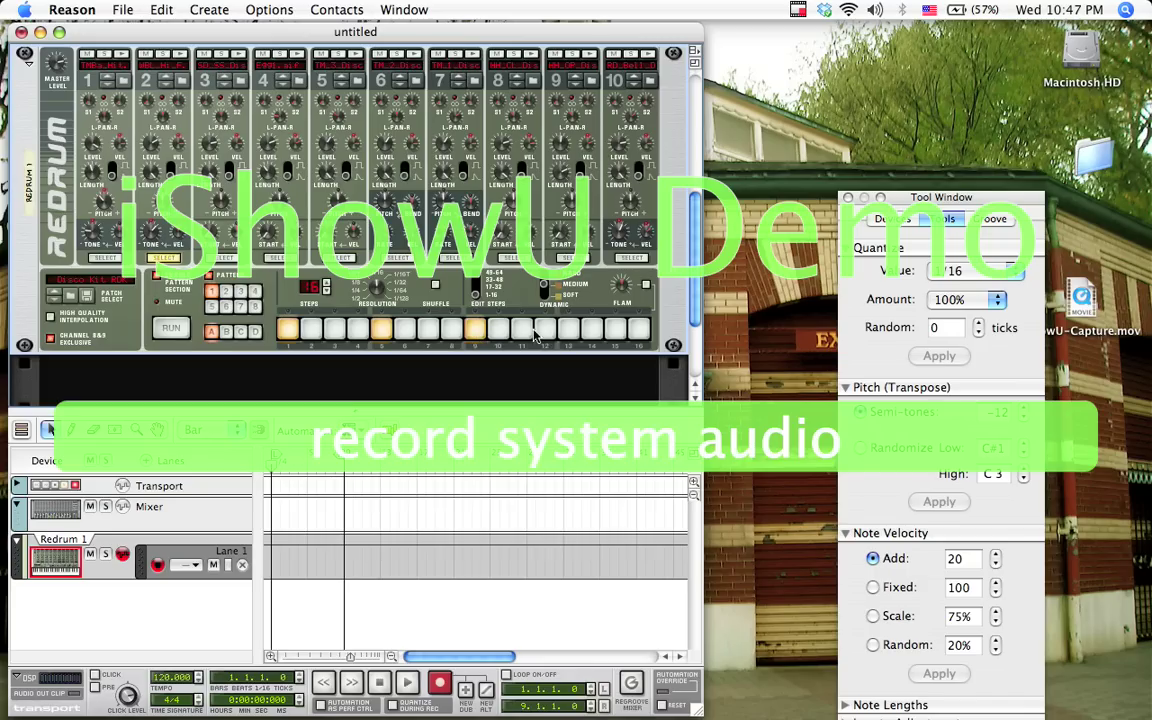
click(166, 329)
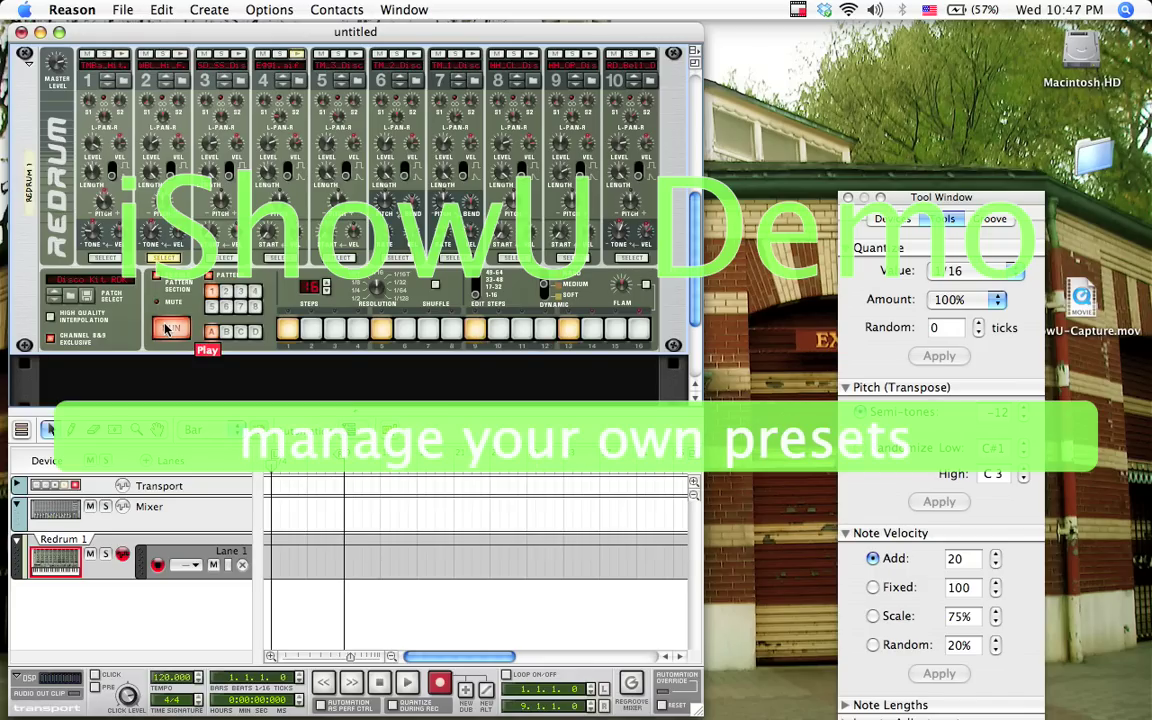
click(166, 329)
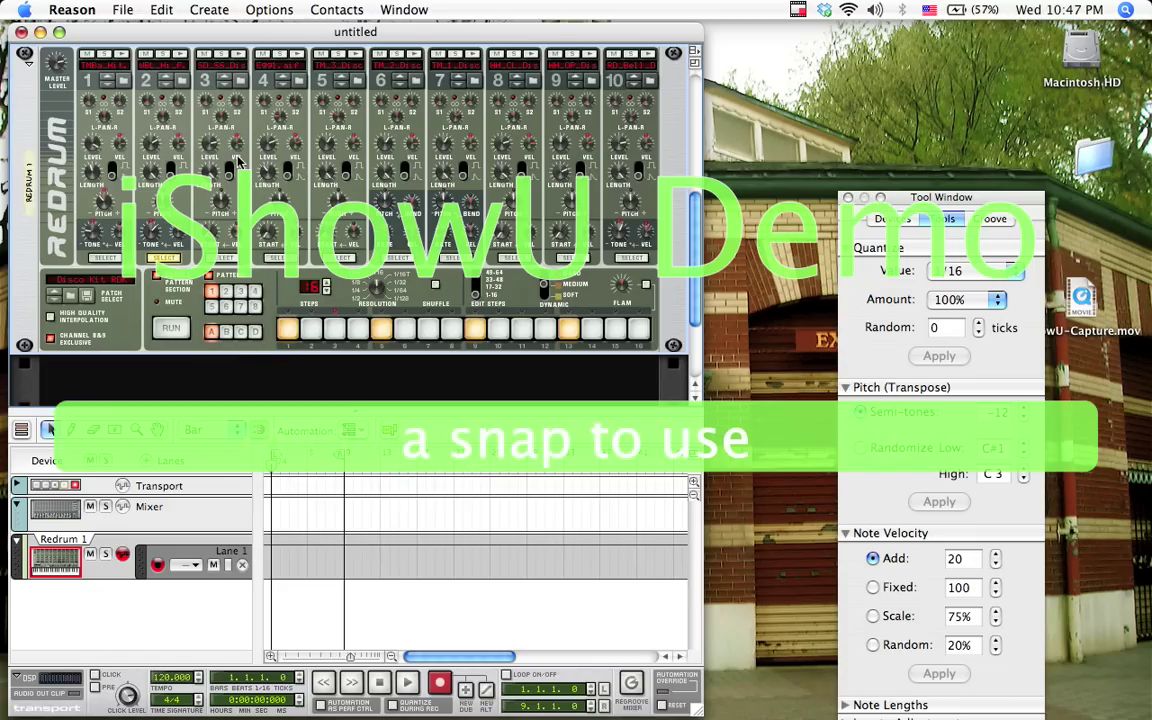
Turn down drum 2's Level knob and switch the step editor between drums 3 and 2.
mouse_move(150, 145)
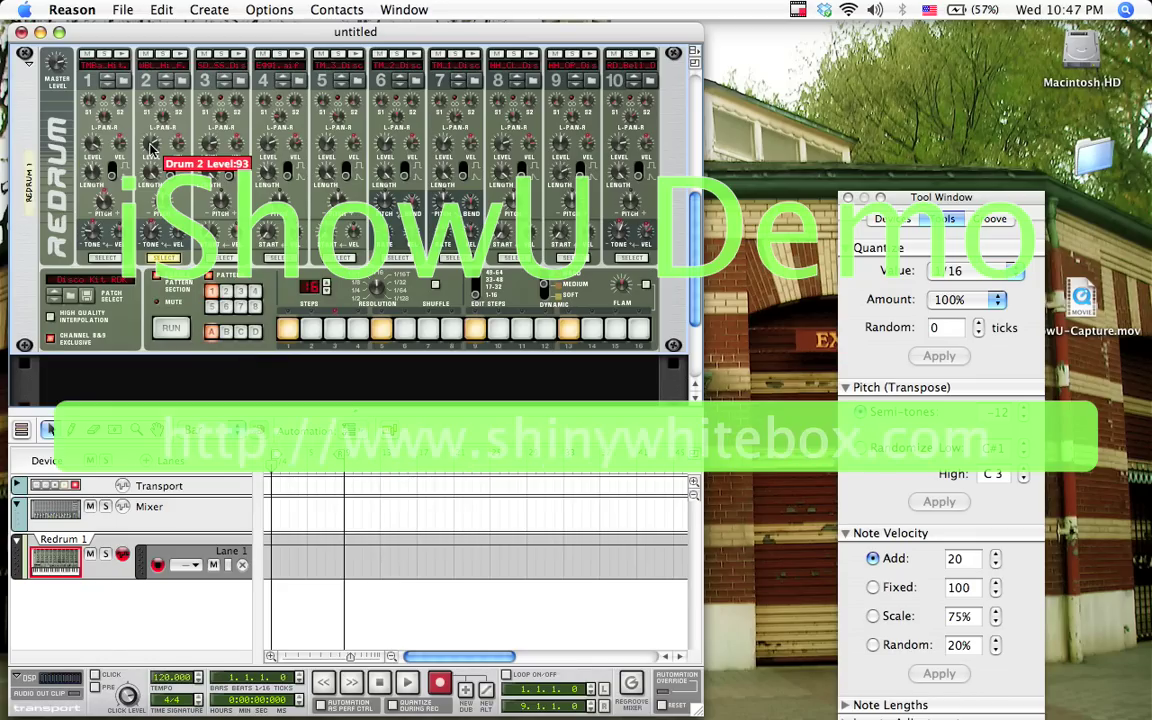
drag(154, 152, 156, 158)
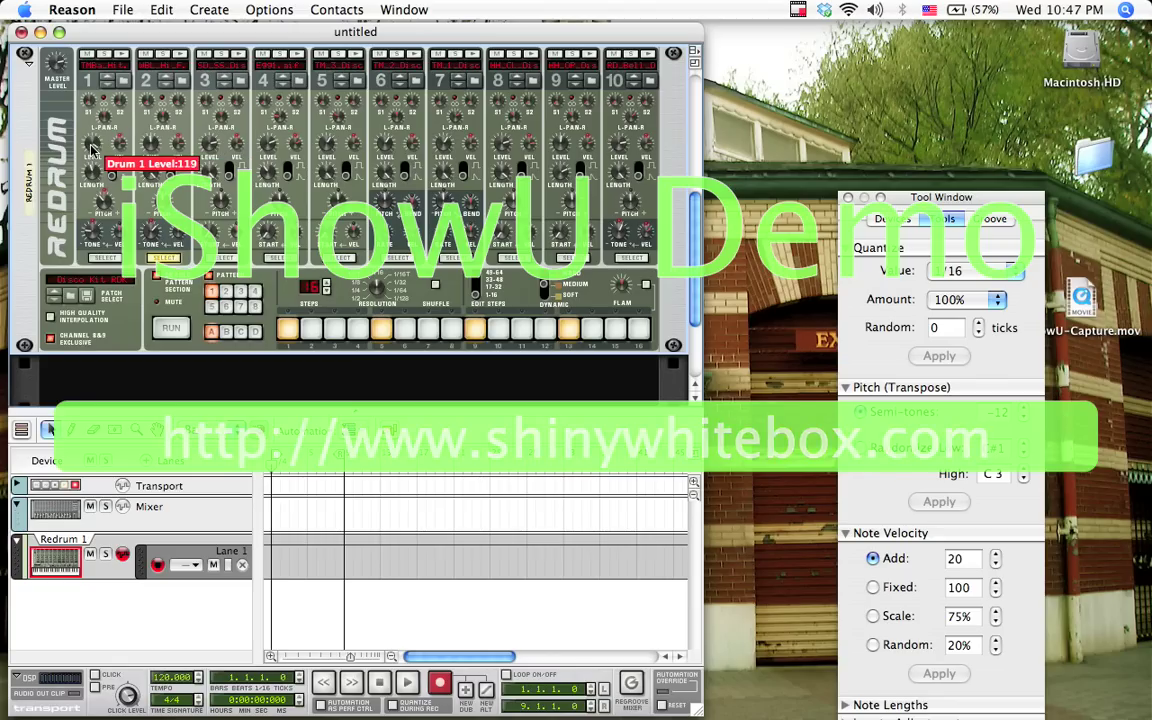
mouse_move(210, 145)
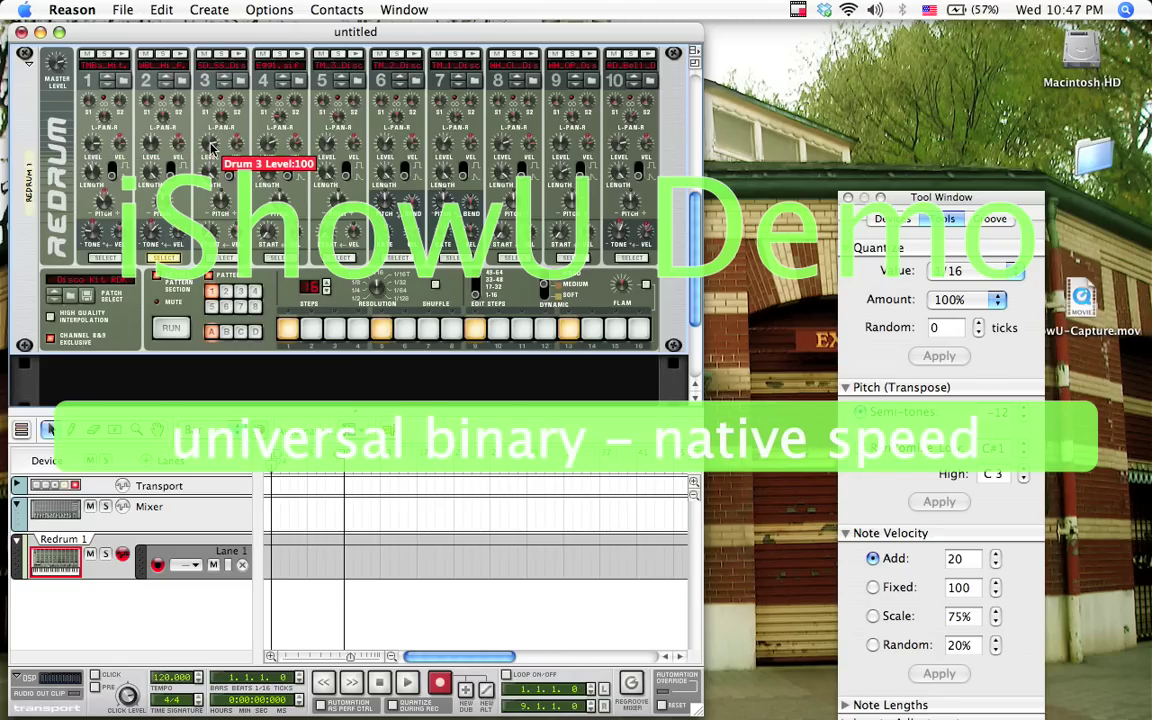
click(220, 258)
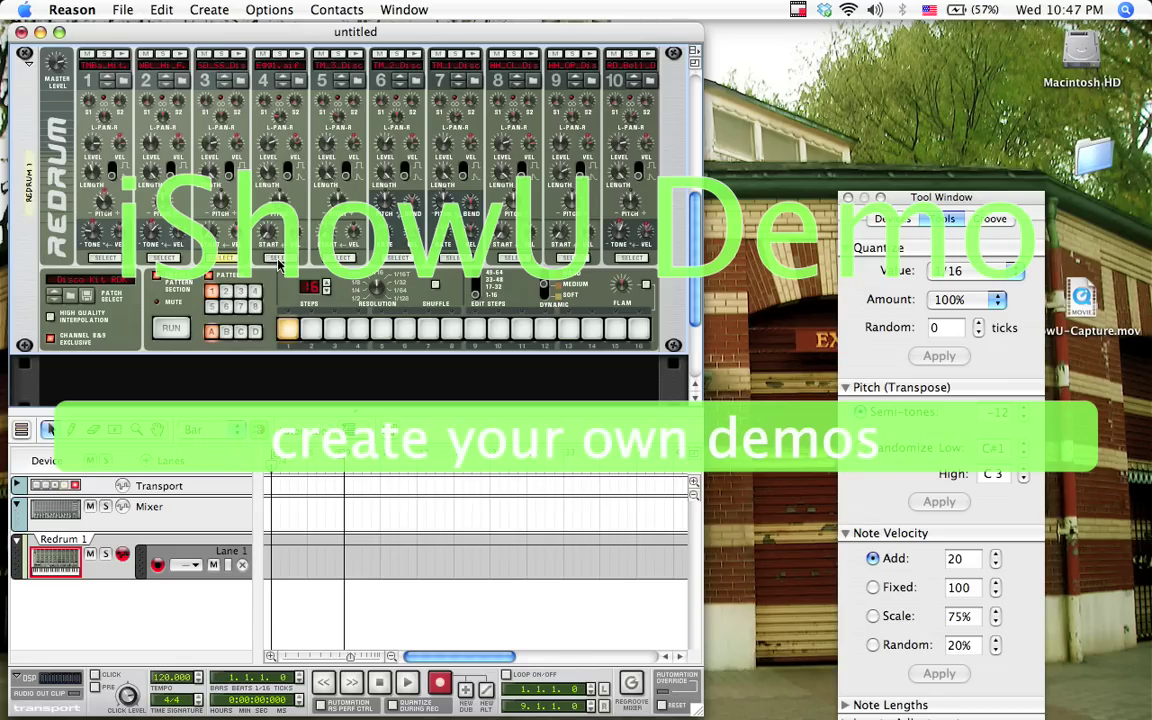
click(163, 258)
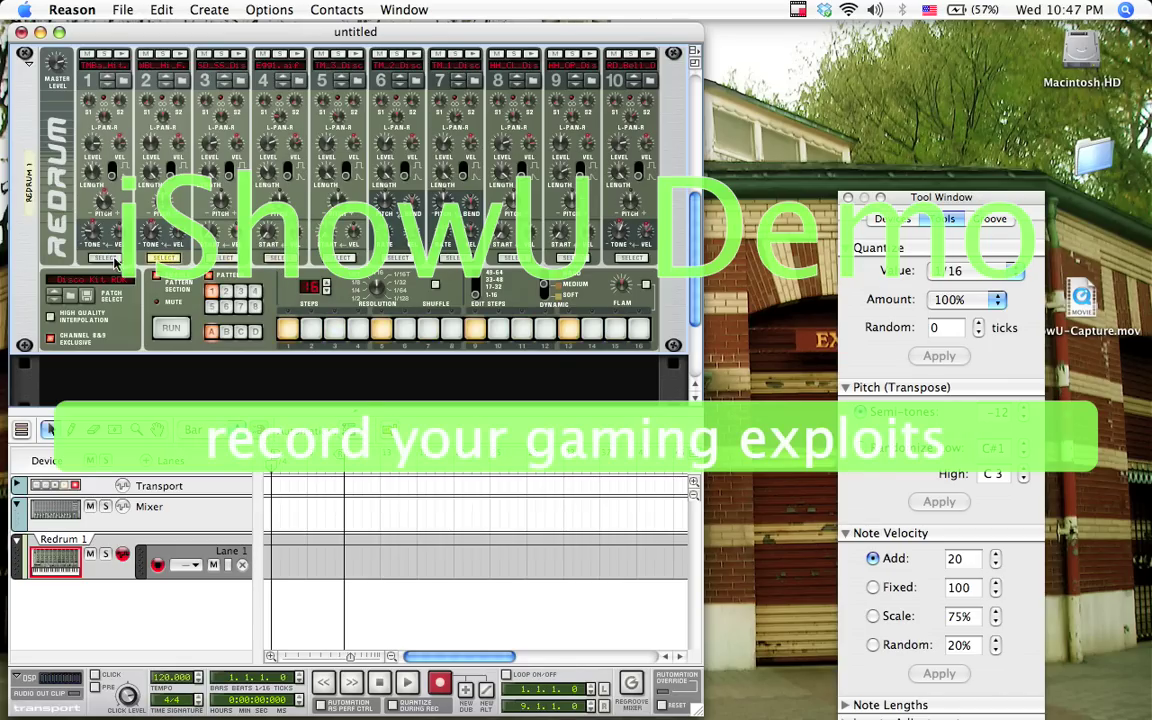
click(222, 259)
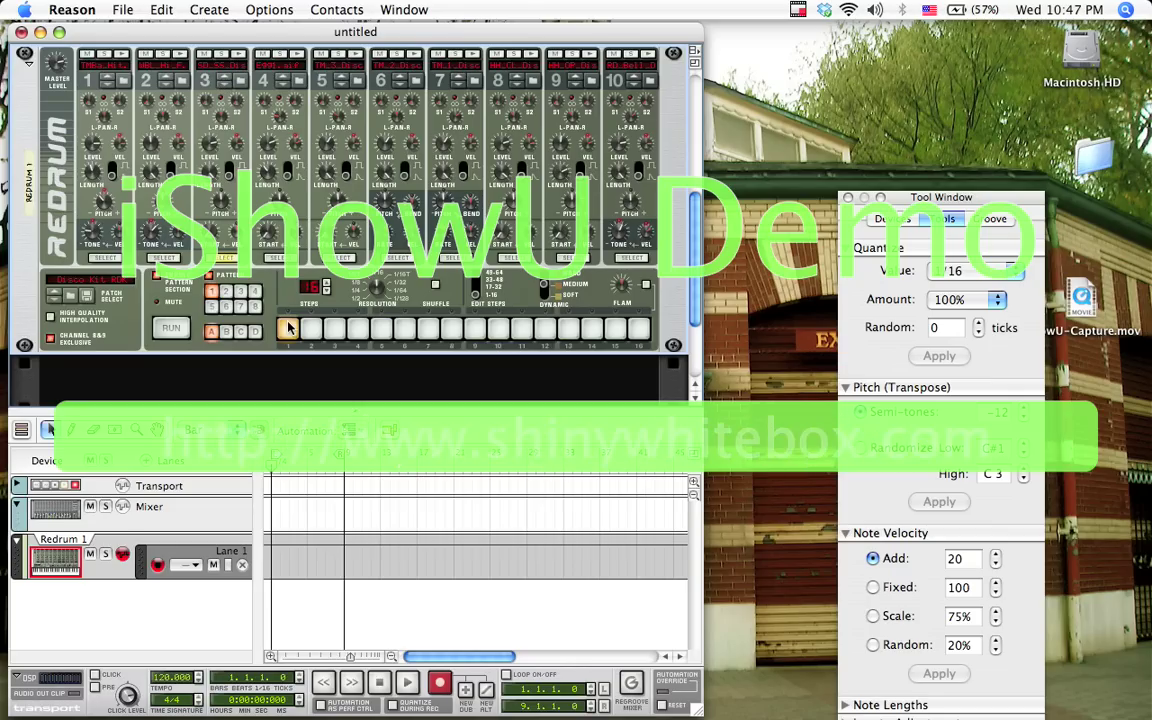
Play and stop the Redrum pattern, then add a Pattern Select lane to the Redrum 1 track.
mouse_move(210, 146)
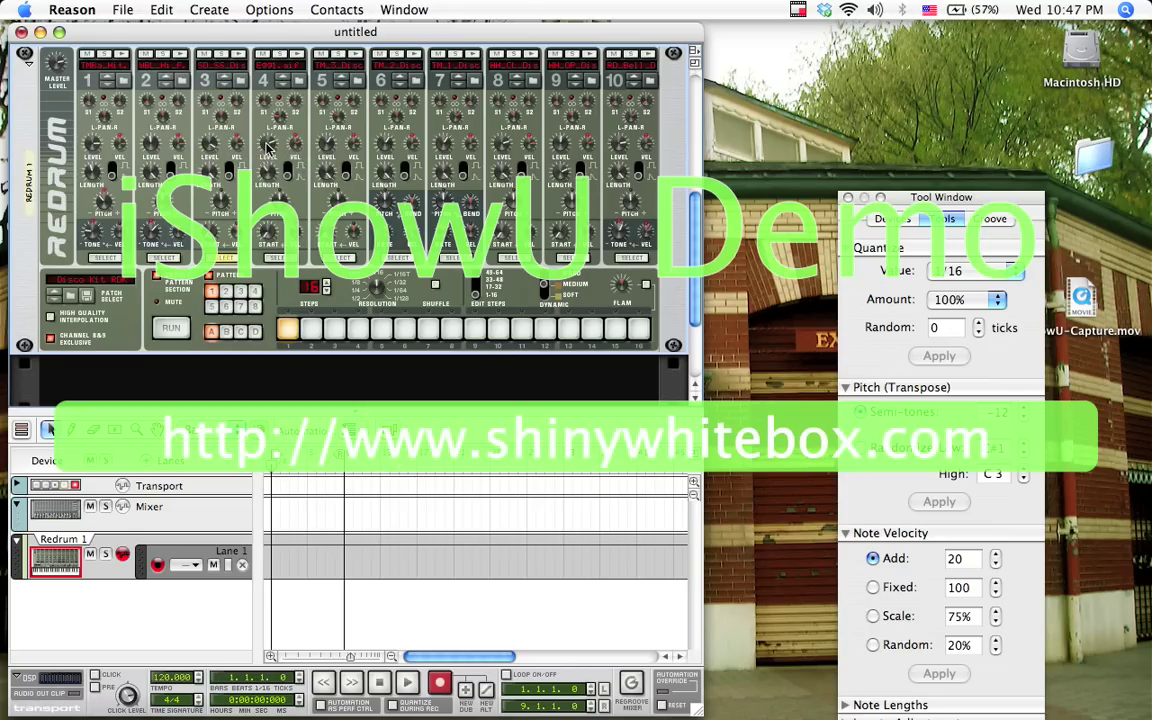
click(171, 331)
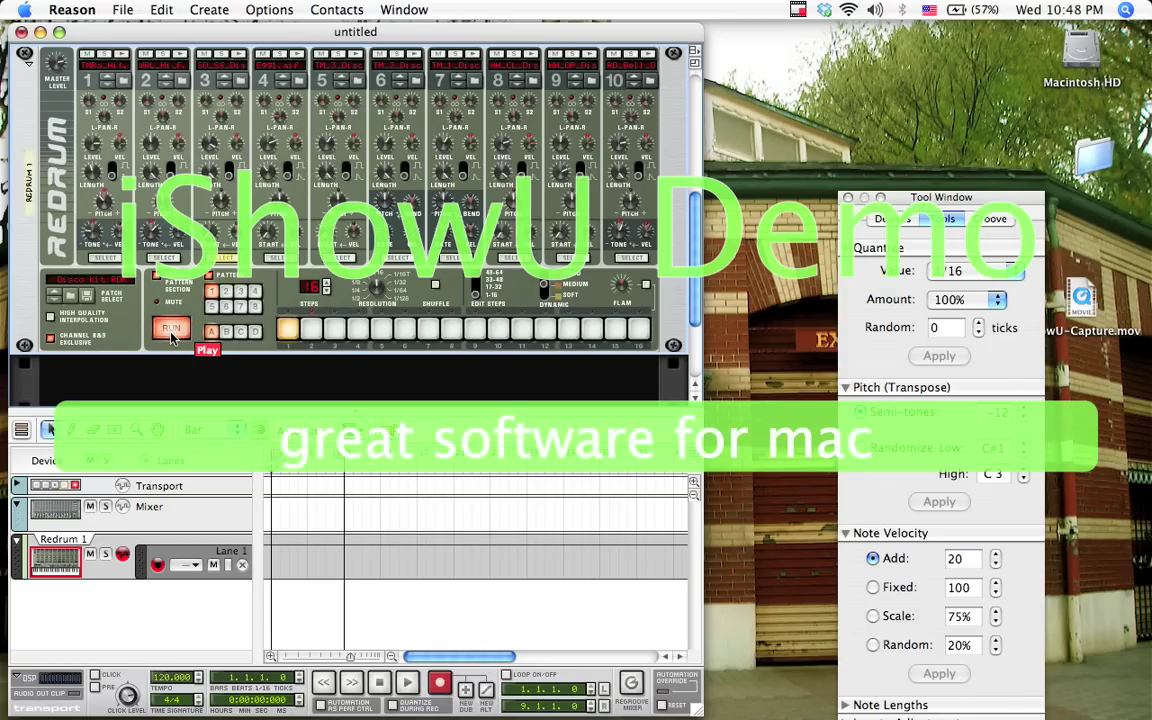
click(171, 331)
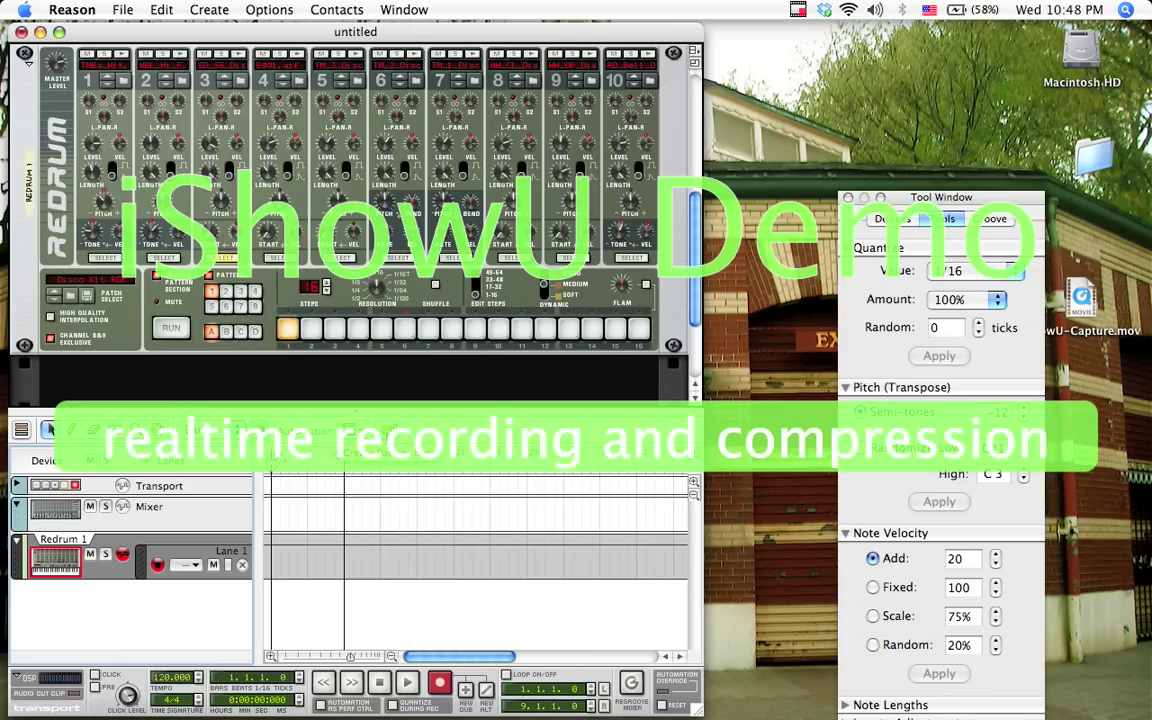
click(312, 428)
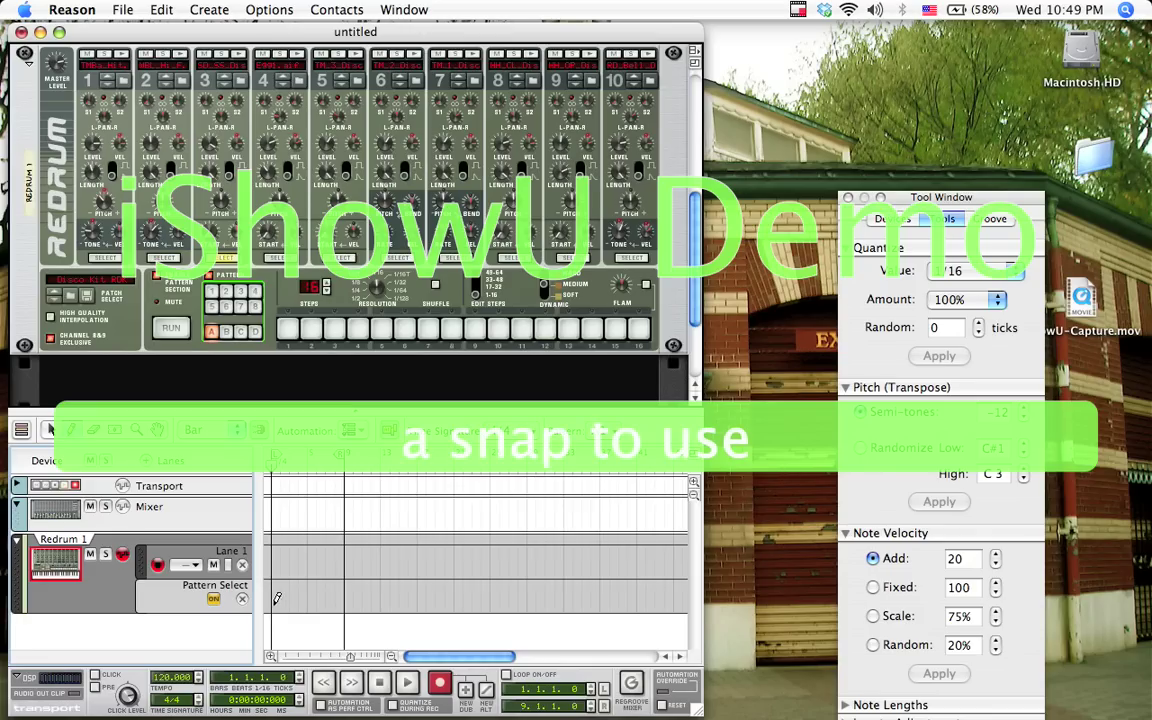
Draw an A1 pattern clip along the Pattern Select lane and play it back.
drag(275, 597, 631, 598)
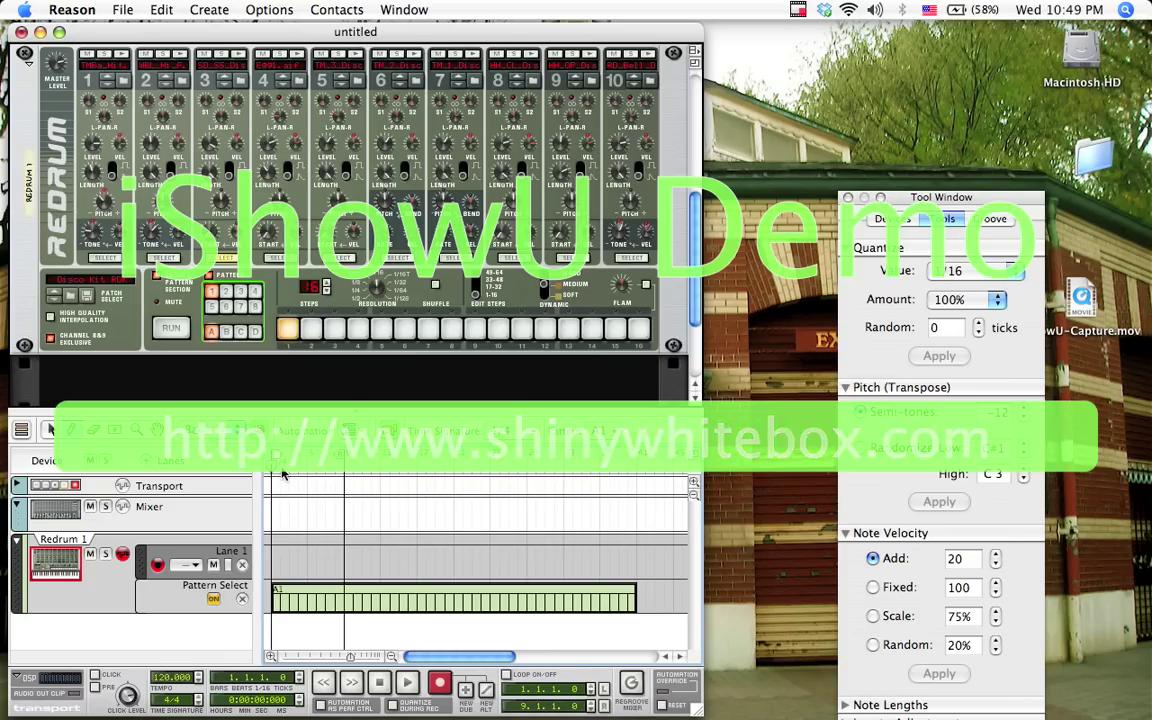
key(space)
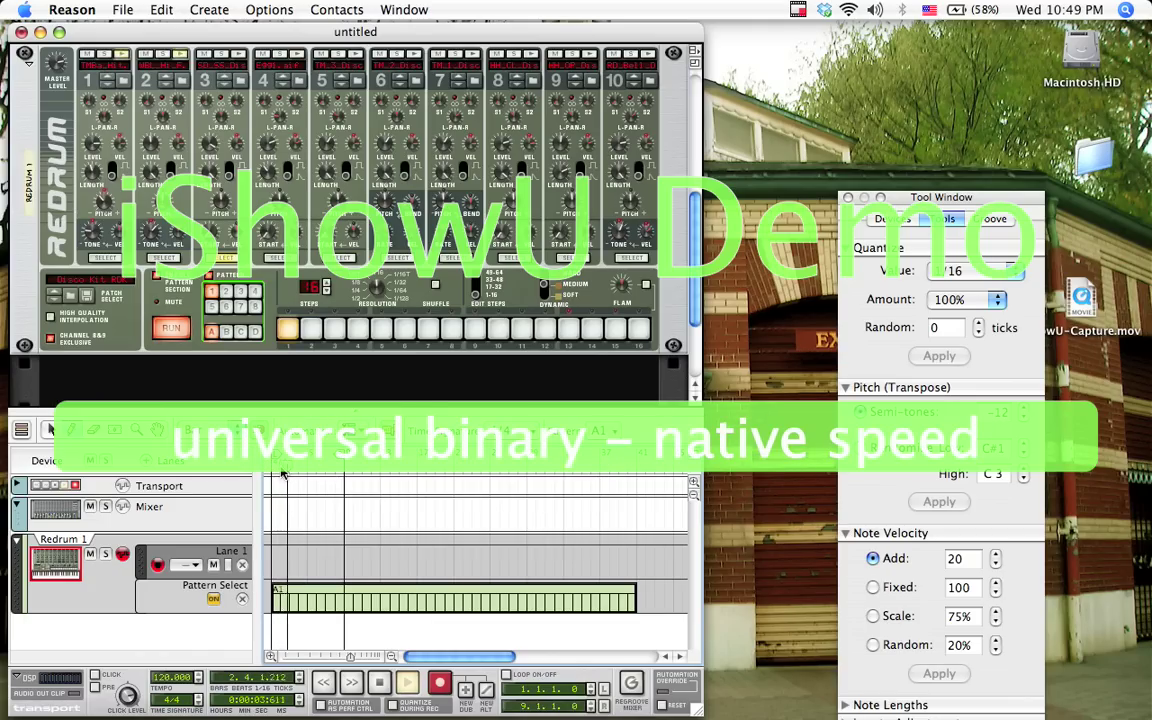
key(space)
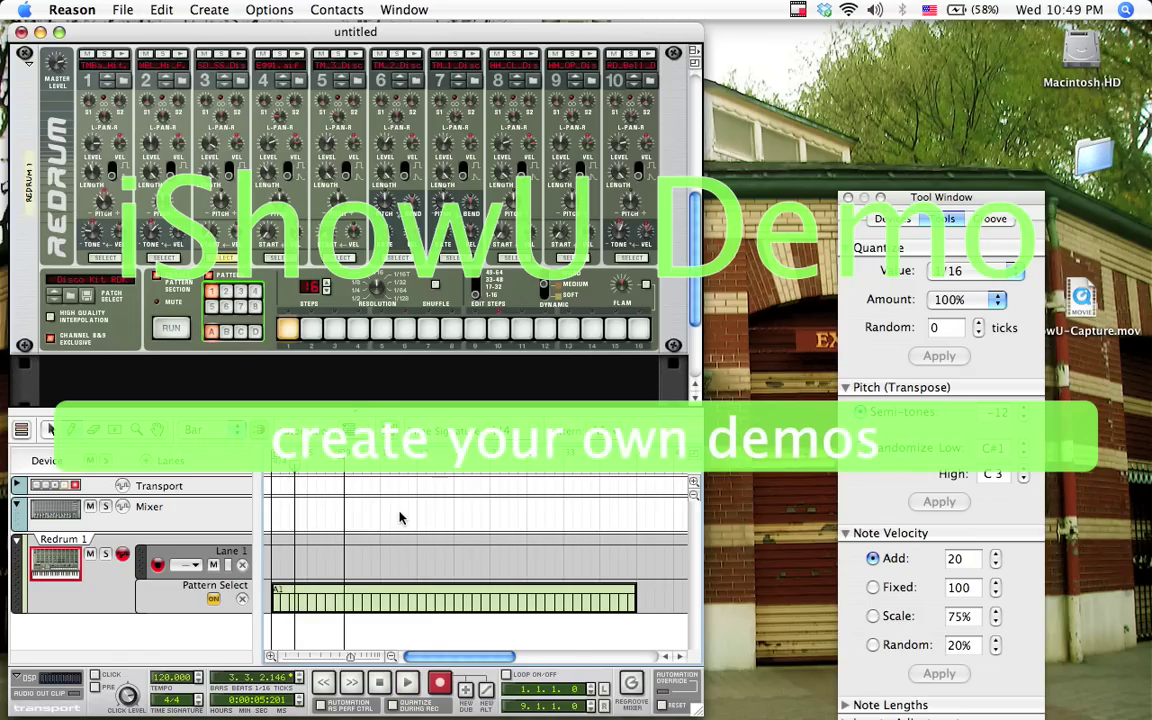
scroll(399, 517, right, 5)
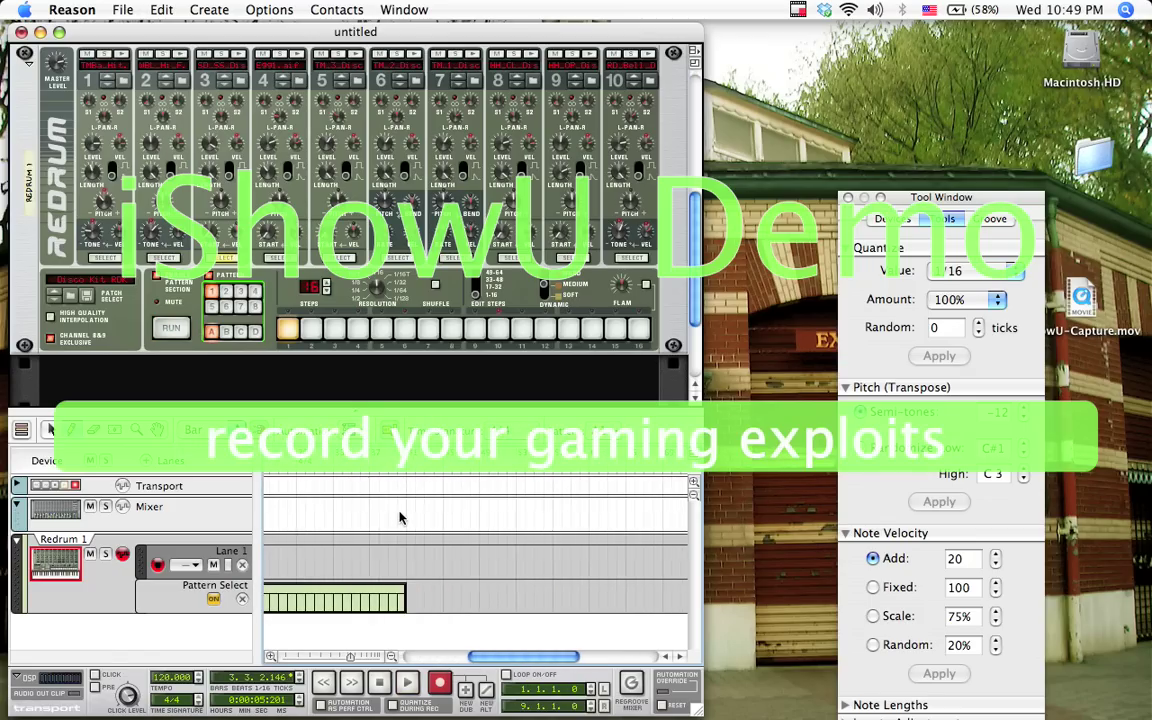
scroll(399, 517, right, 5)
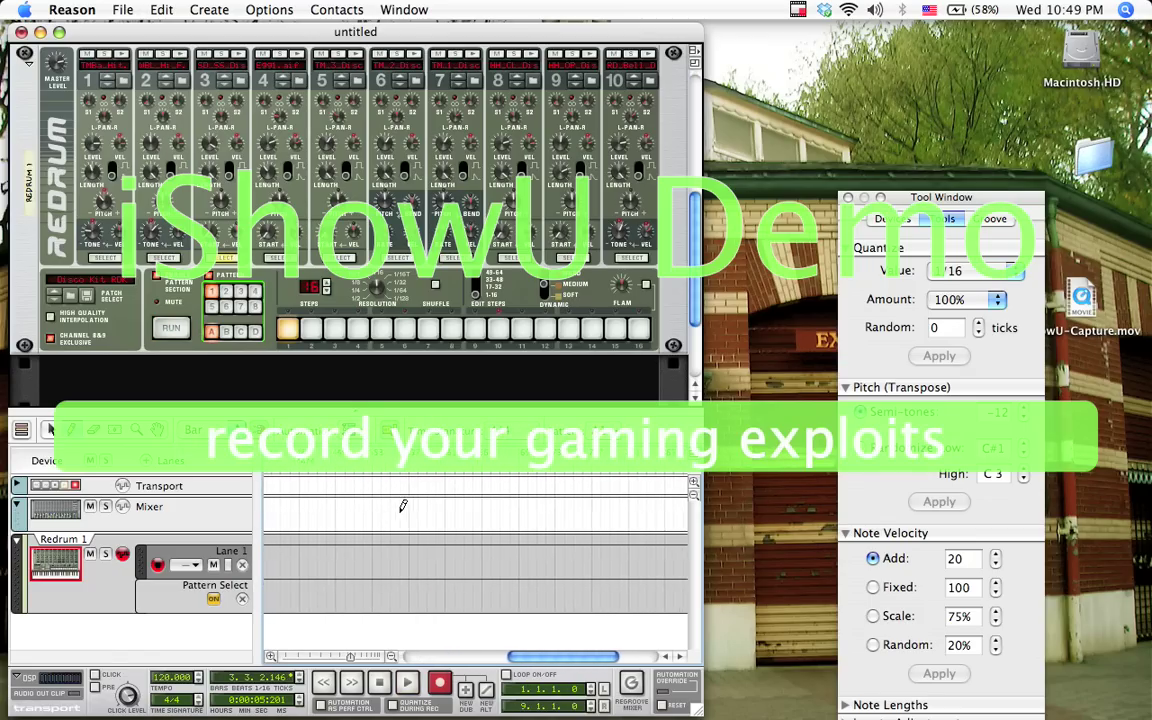
scroll(390, 515, left, 2)
Lengthen the pattern clip to the right and replay from a new song position.
drag(318, 594, 652, 591)
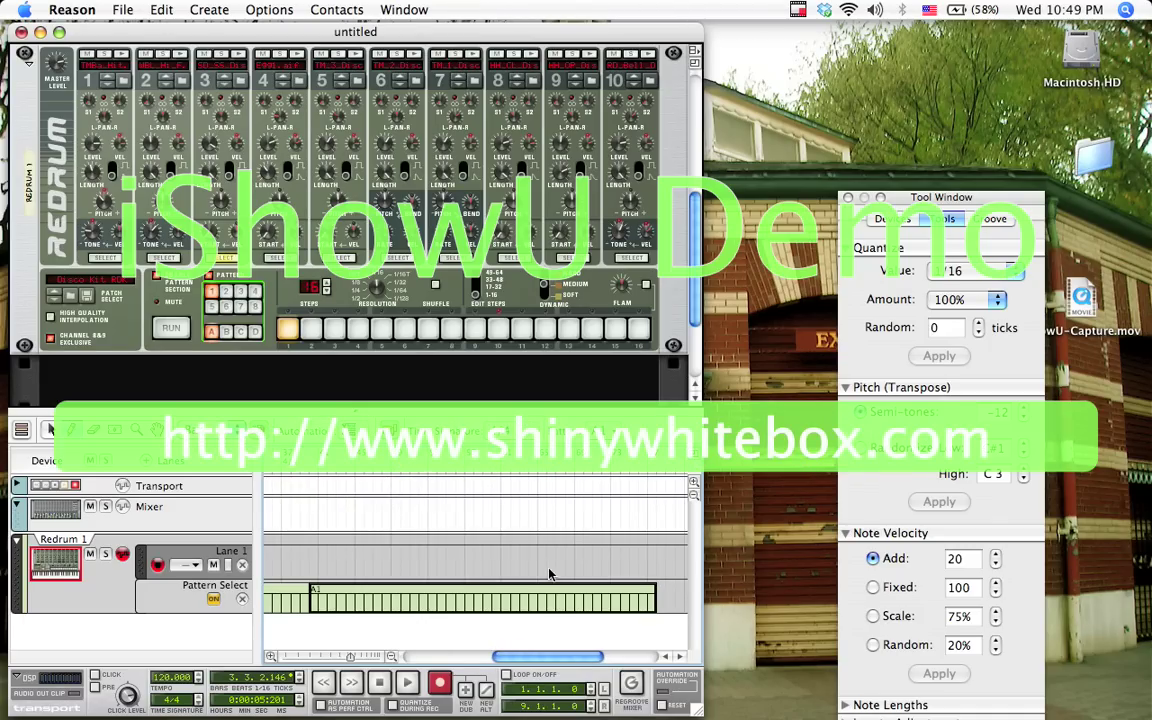
click(296, 472)
key(space)
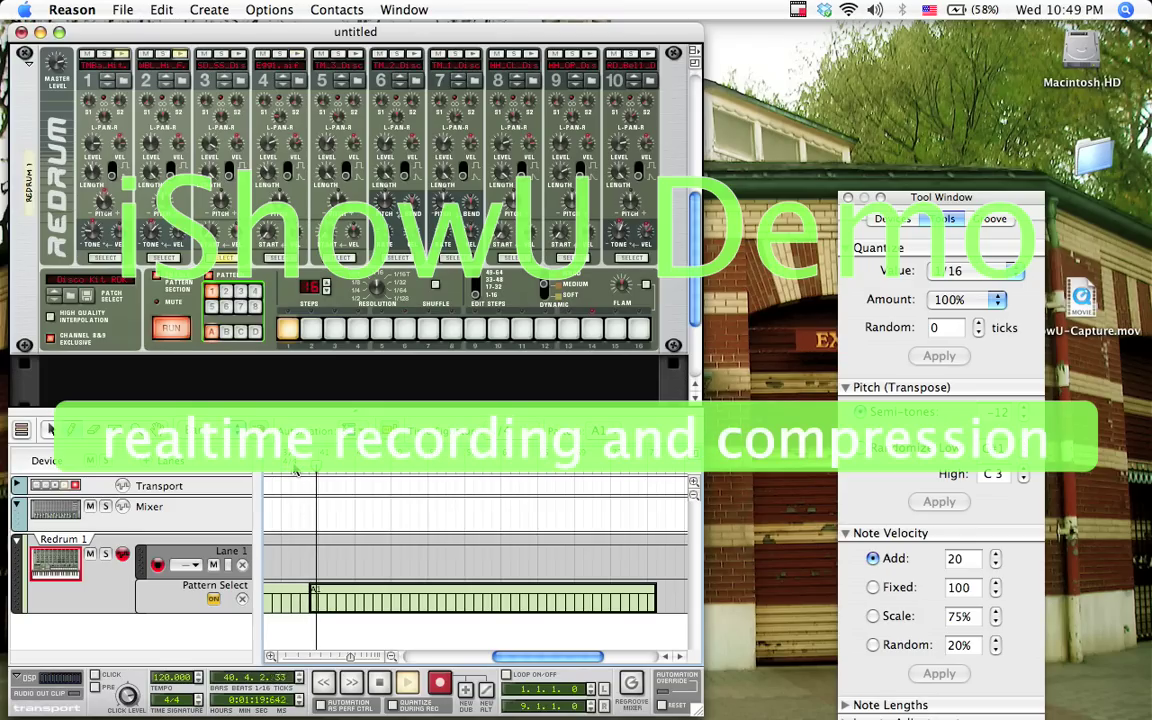
key(space)
scroll(401, 533, right, 5)
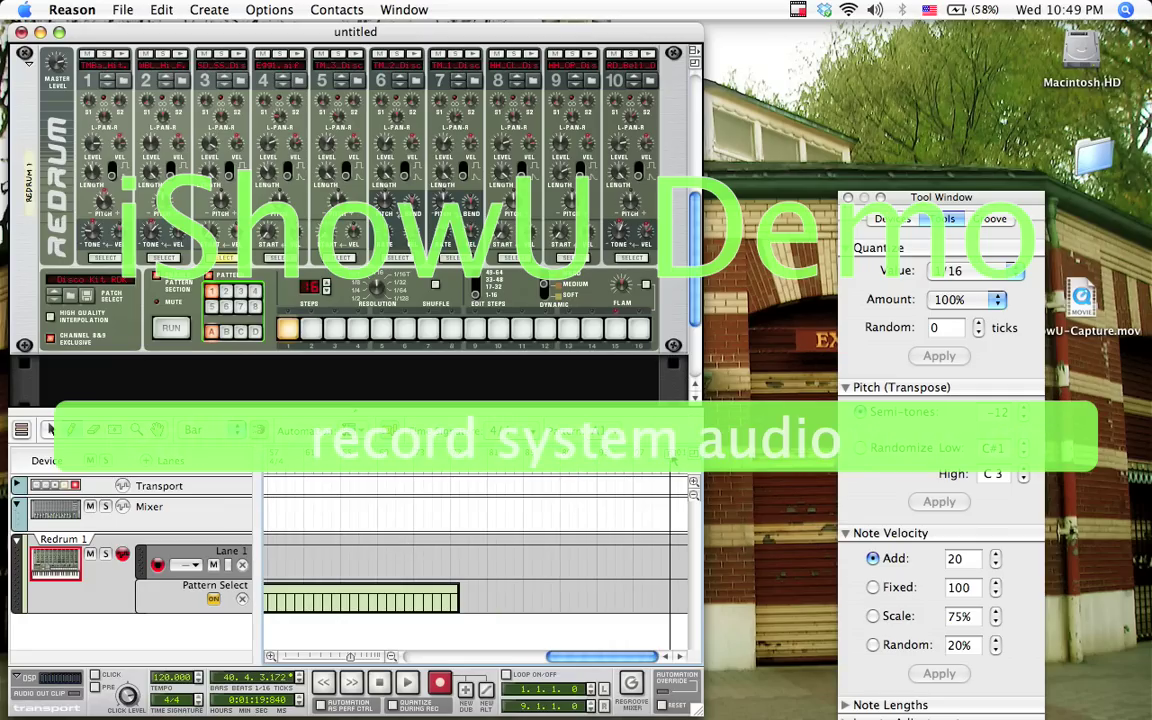
drag(601, 450, 463, 470)
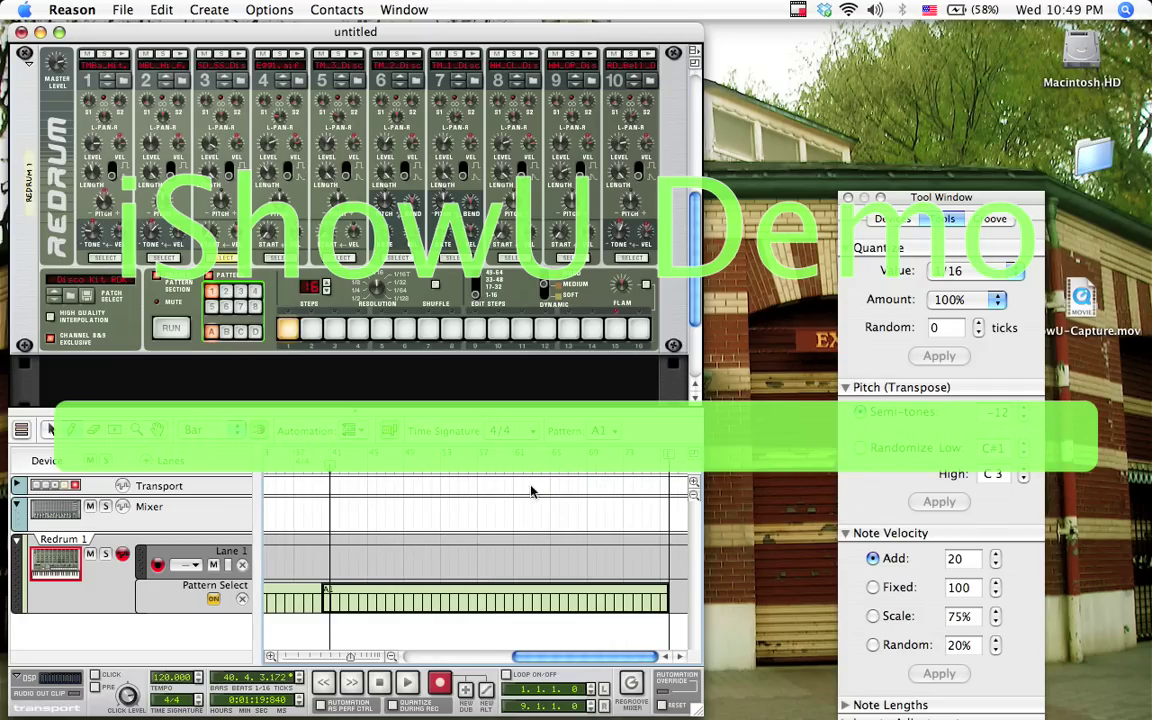
scroll(440, 636, left, 4)
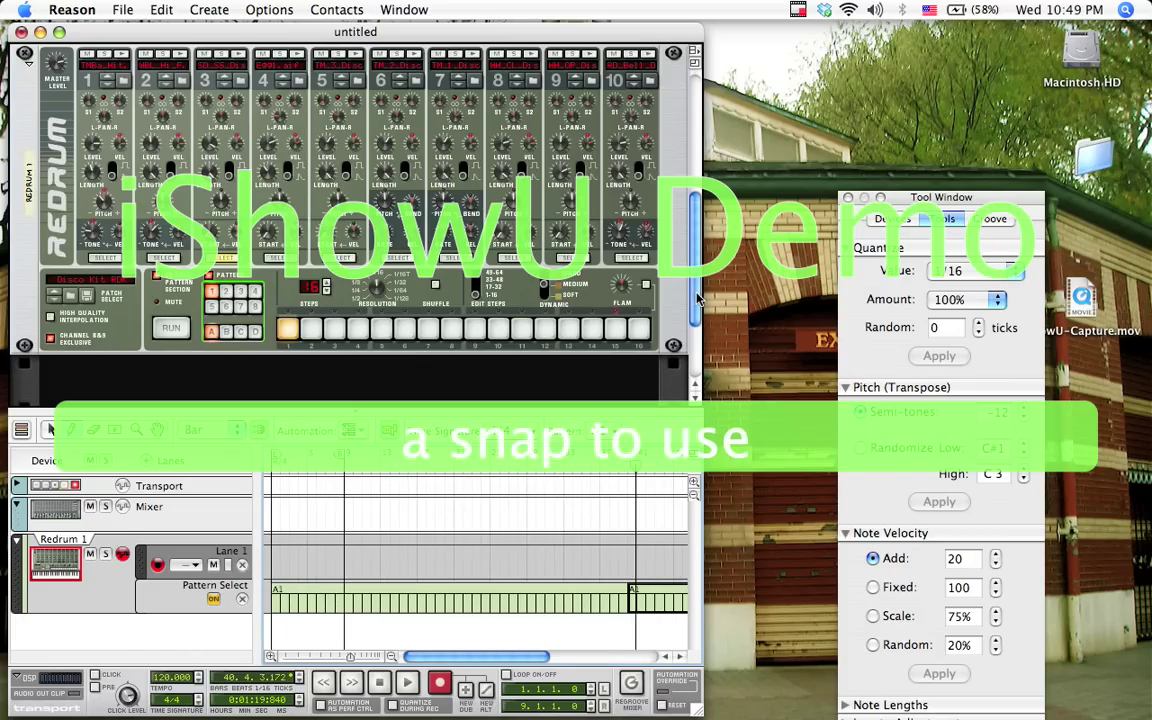
With the song playing, push mixer channel 1 to level 127 and turn its pan down to 4.
scroll(698, 297, up, 10)
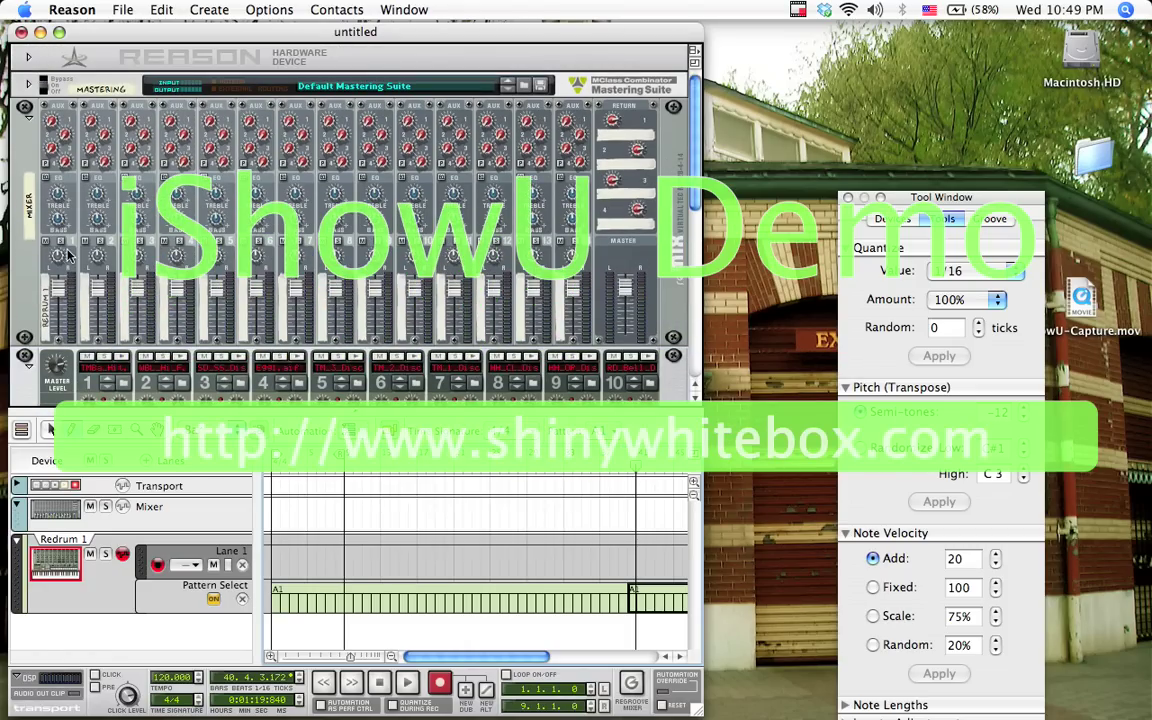
click(268, 475)
key(space)
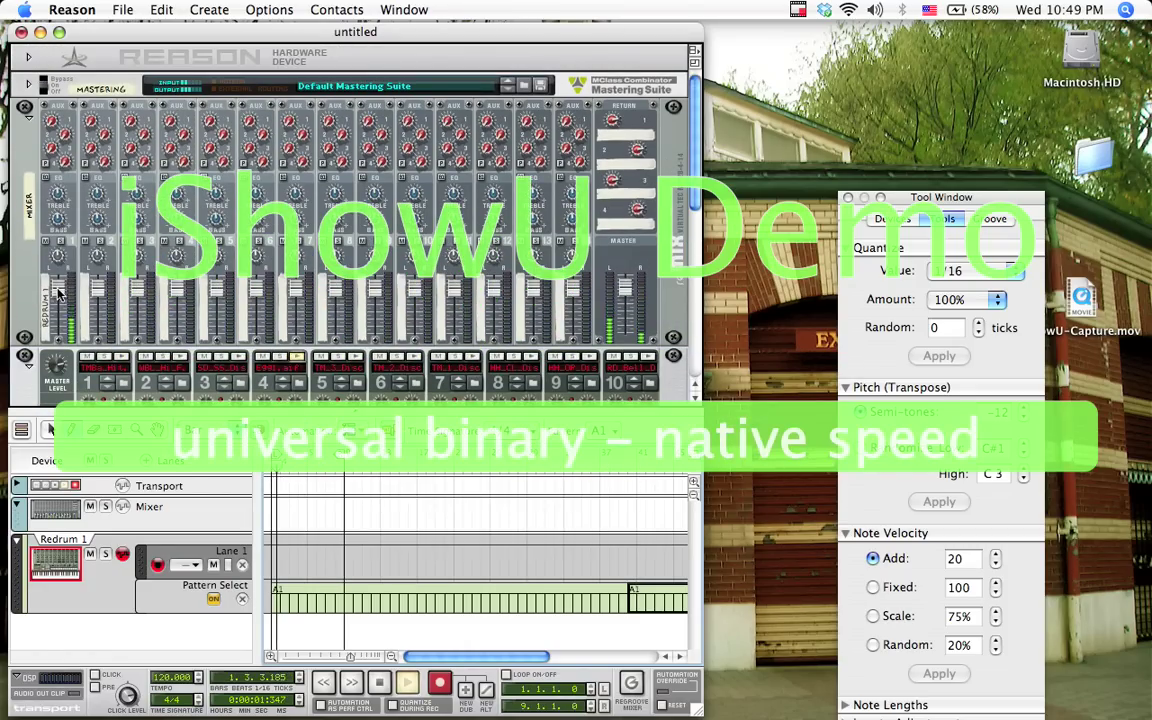
drag(58, 292, 56, 284)
mouse_move(45, 248)
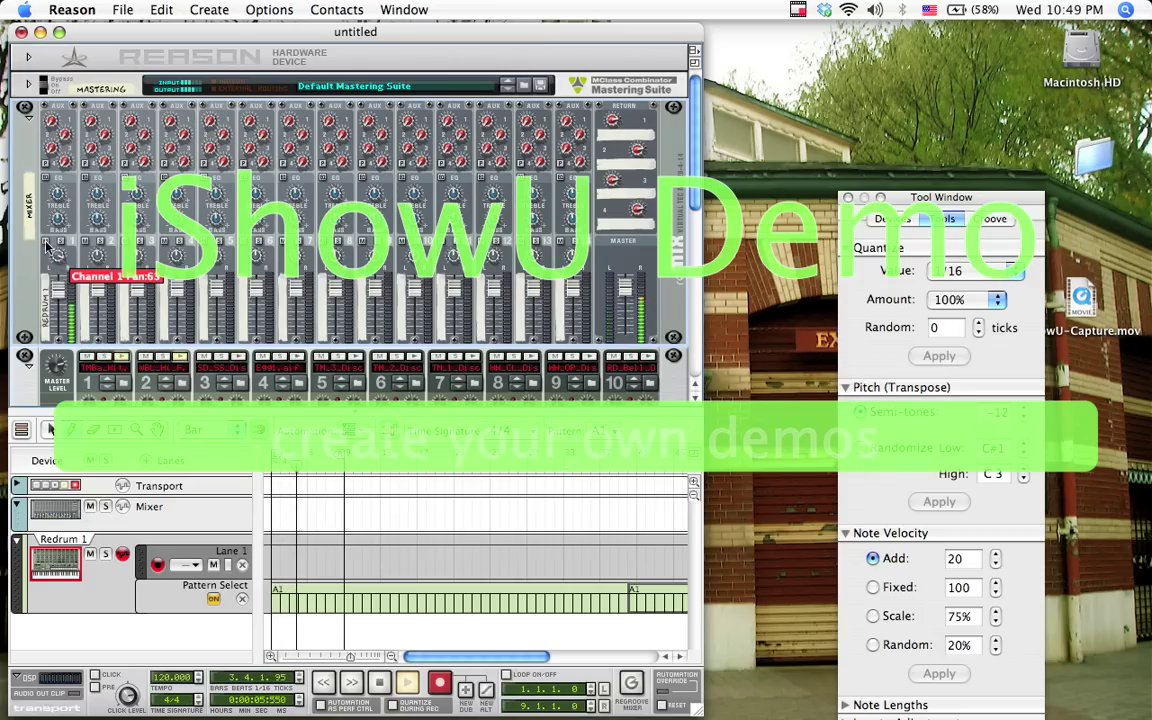
drag(45, 248, 42, 260)
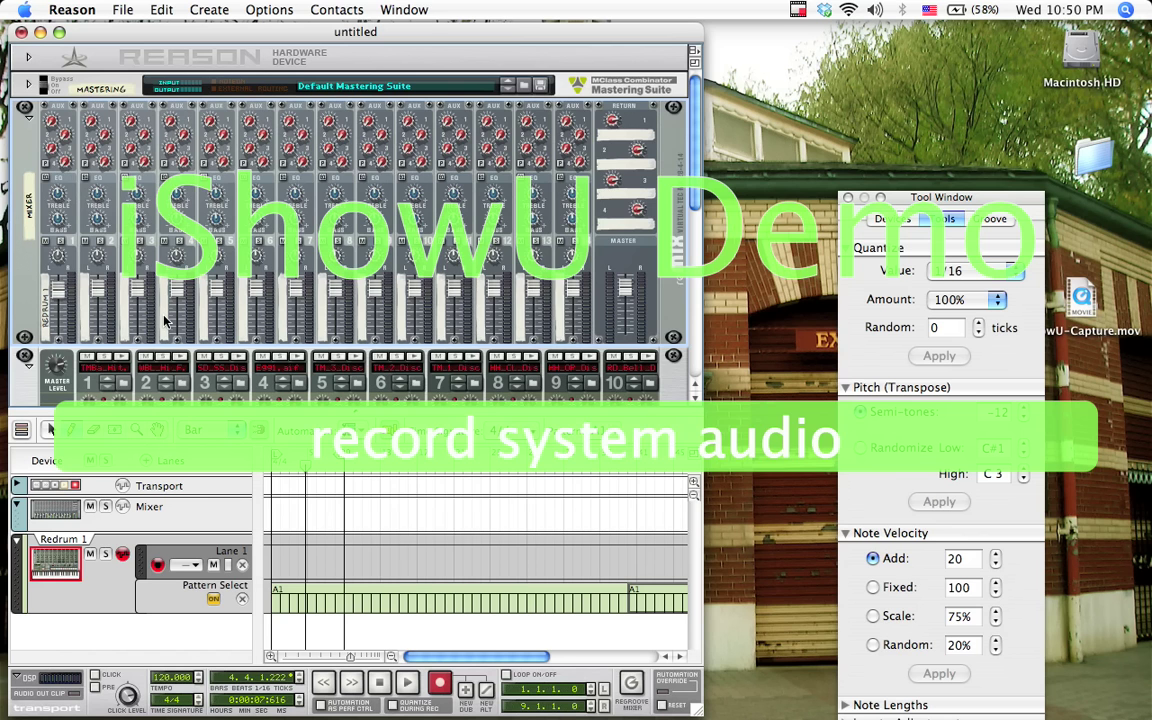
scroll(165, 320, down, 10)
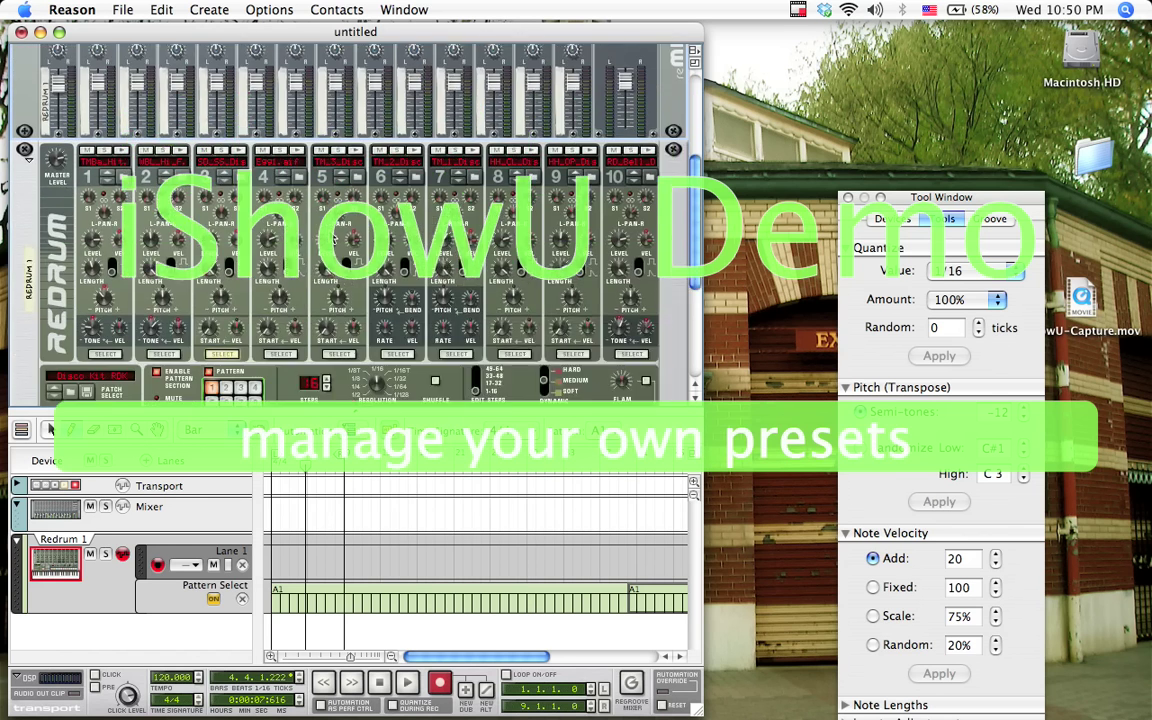
scroll(334, 238, down, 5)
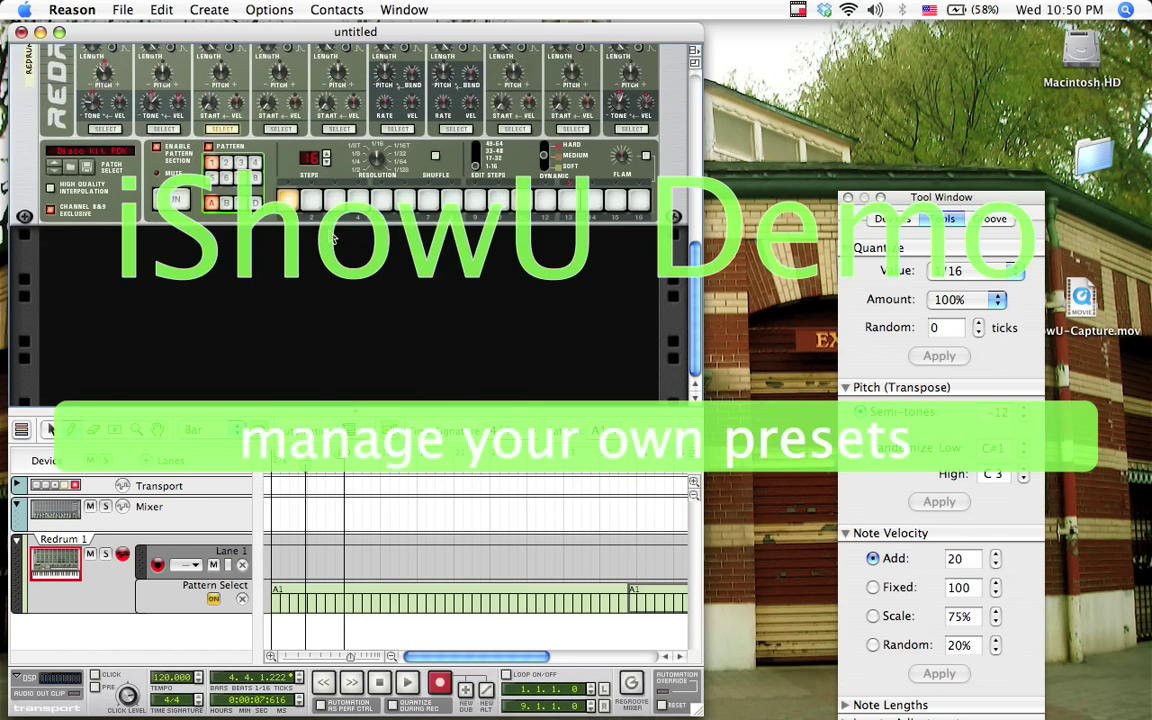
scroll(334, 238, up, 5)
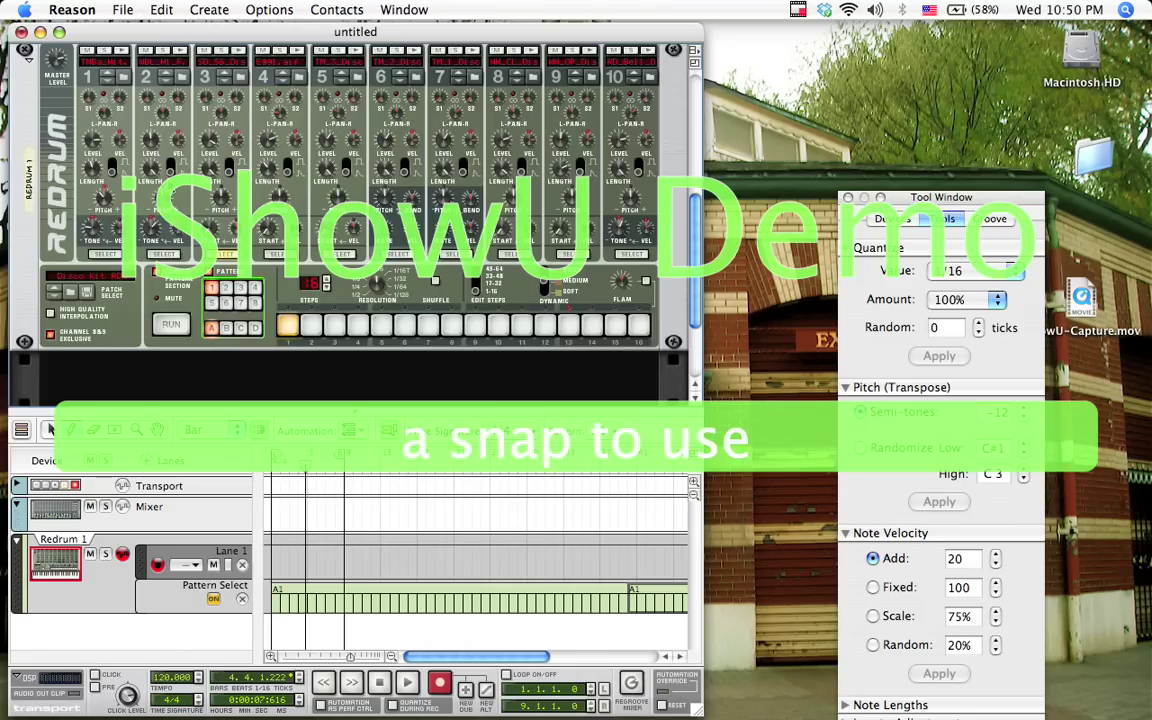
scroll(125, 337, up, 5)
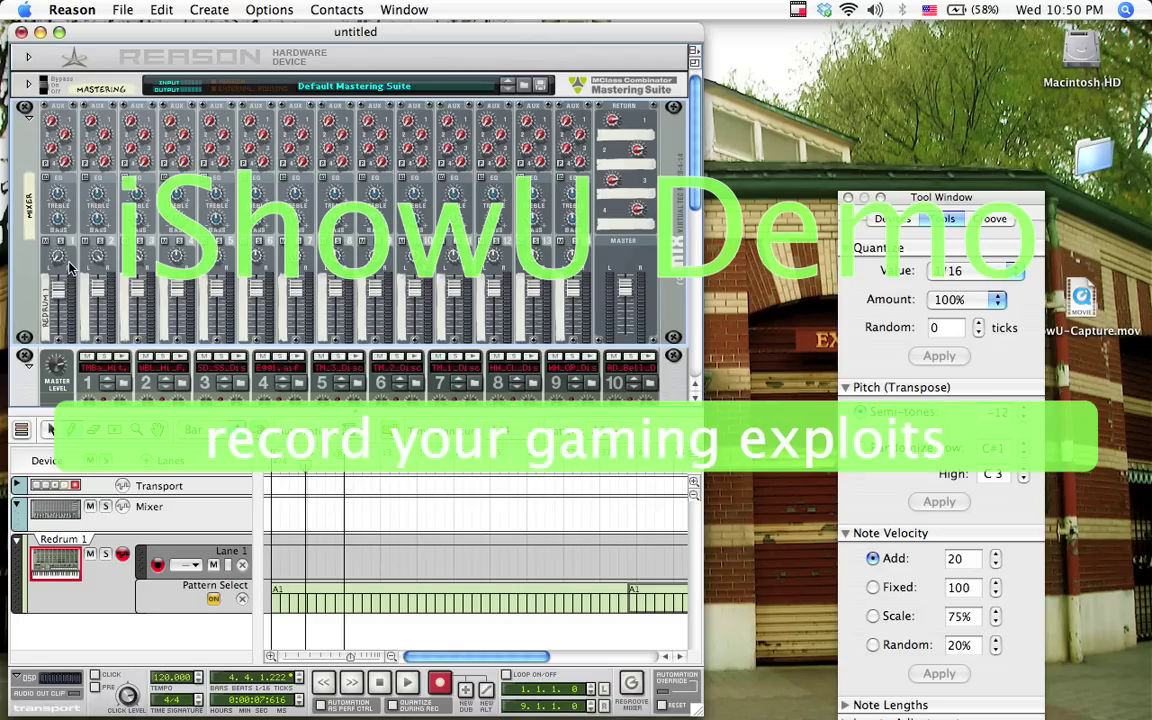
click(123, 11)
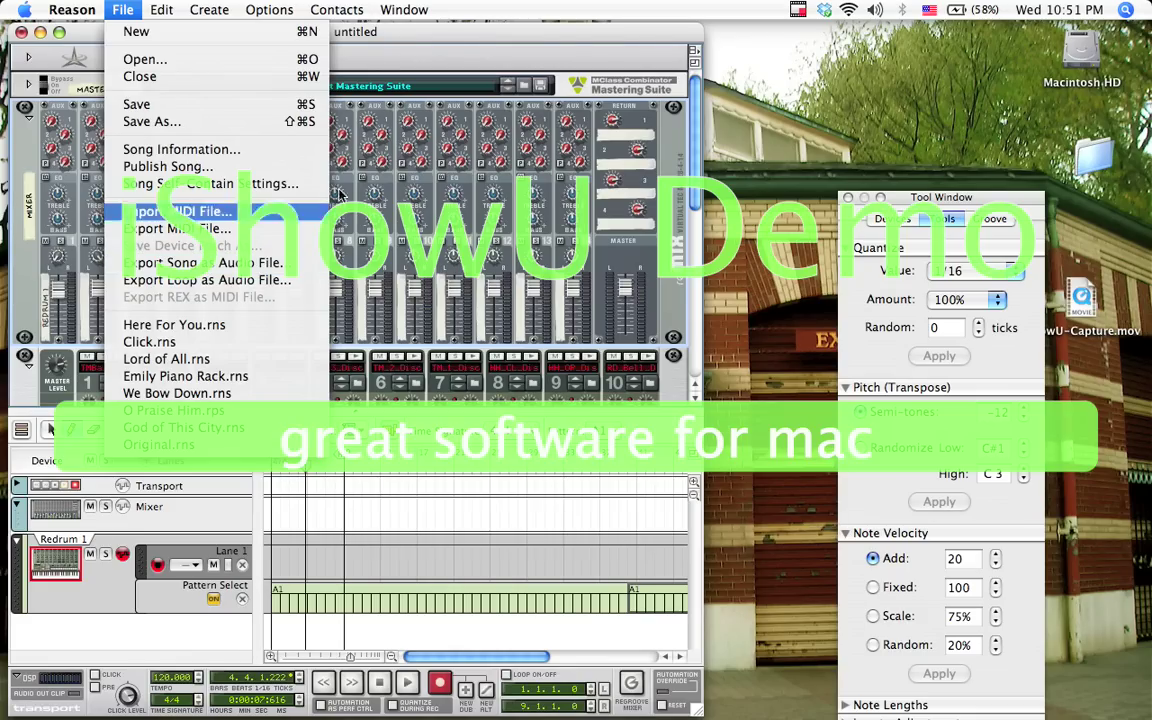
click(459, 41)
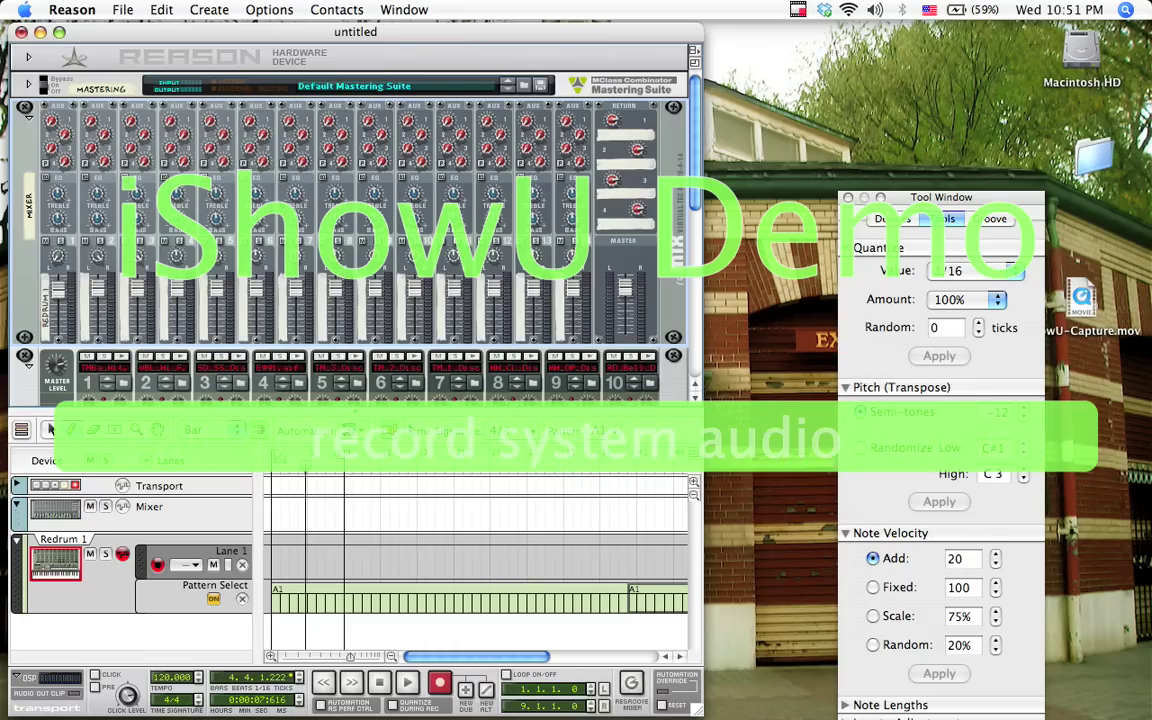
scroll(350, 220, down, 3)
scroll(403, 369, down, 10)
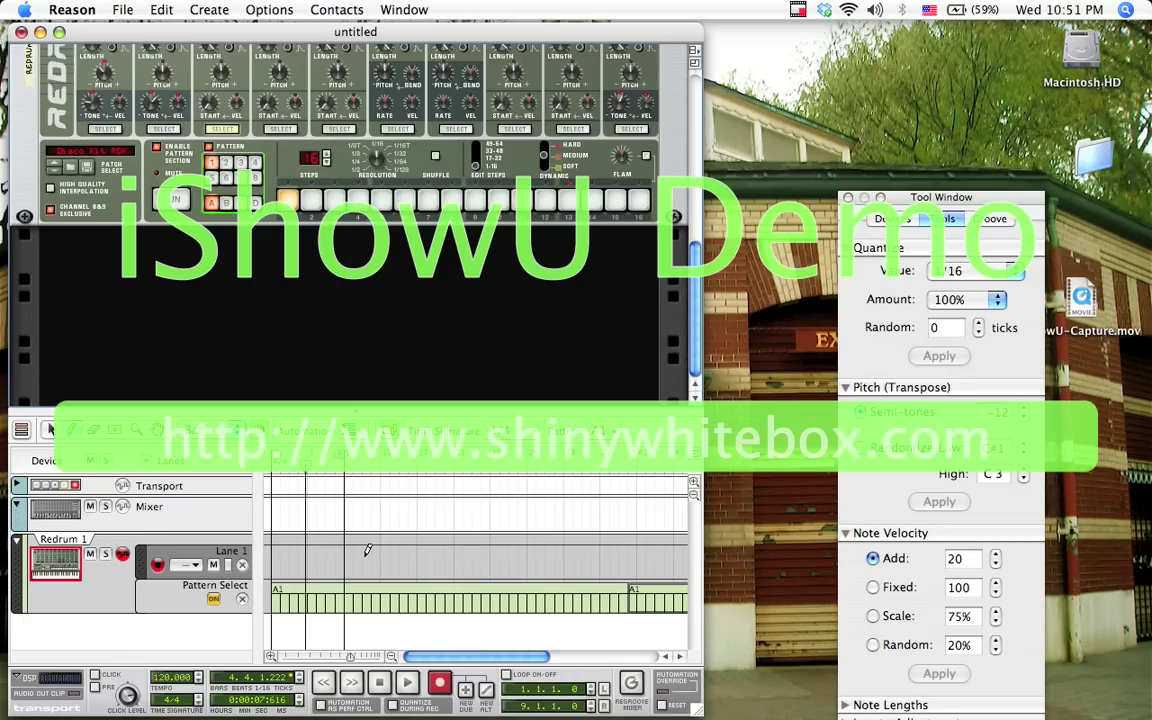
Enter 74 in the transport Tempo field, replacing 120 BPM.
drag(485, 660, 595, 658)
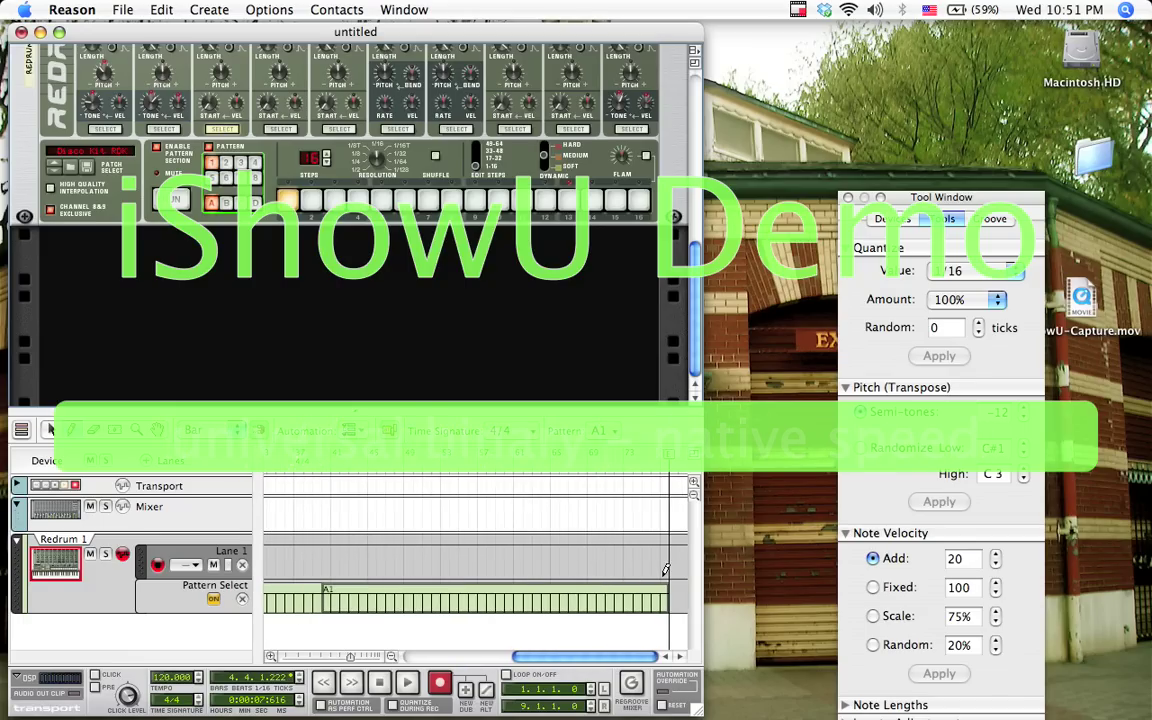
double_click(168, 679)
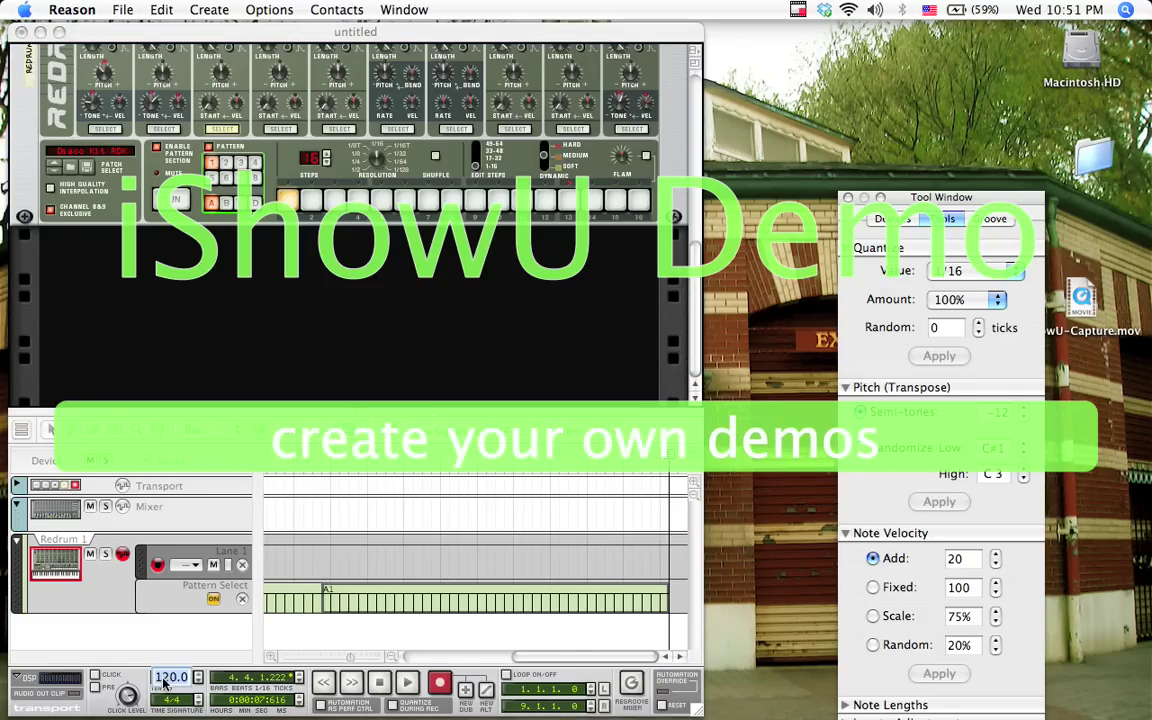
text(74)
key(Return)
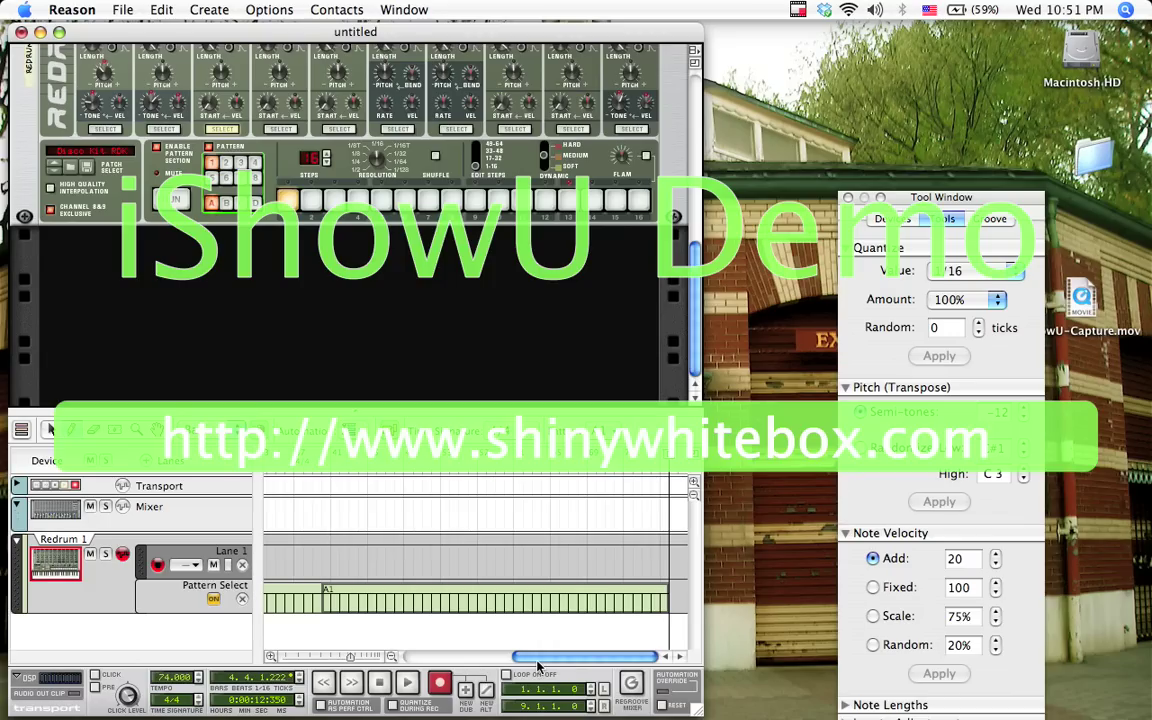
drag(537, 663, 429, 663)
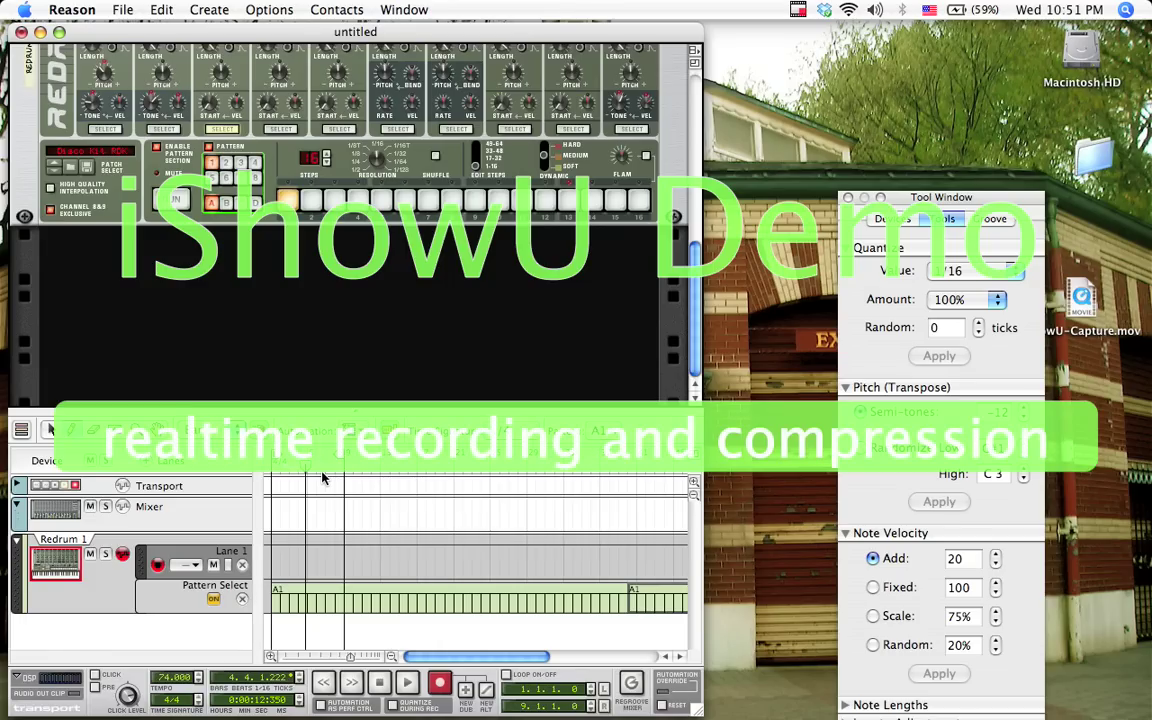
Open the recent song Click.rns from the File menu and view its 92 BPM sequence.
click(119, 12)
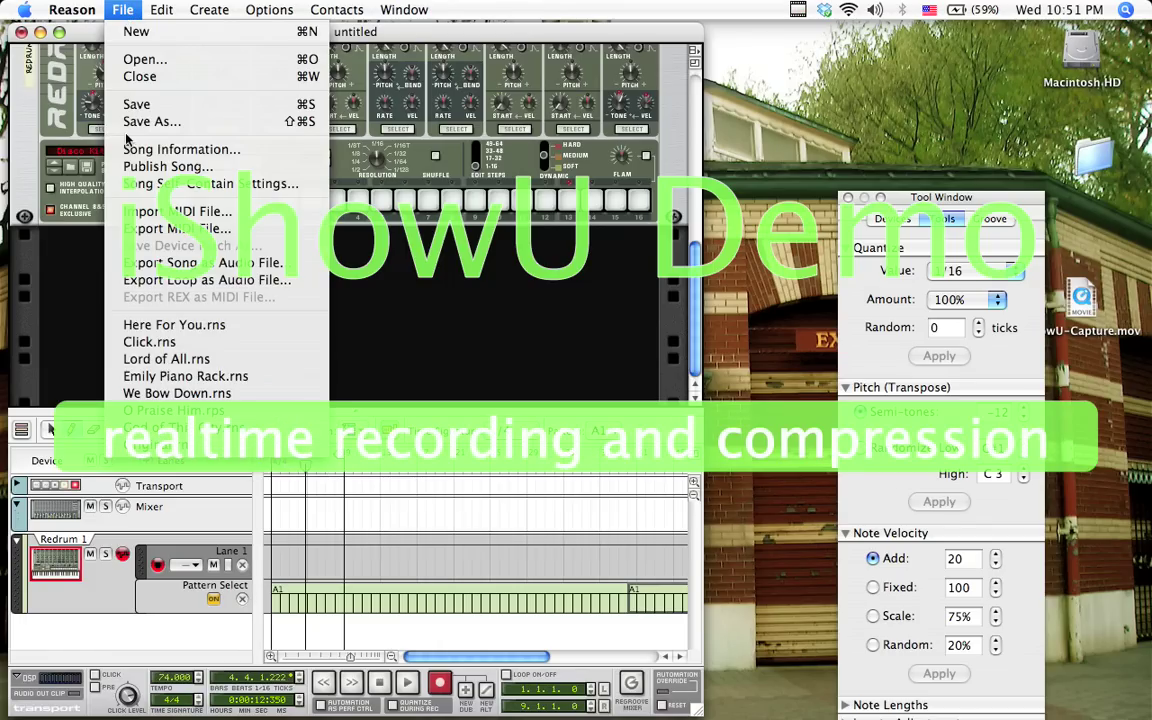
click(170, 342)
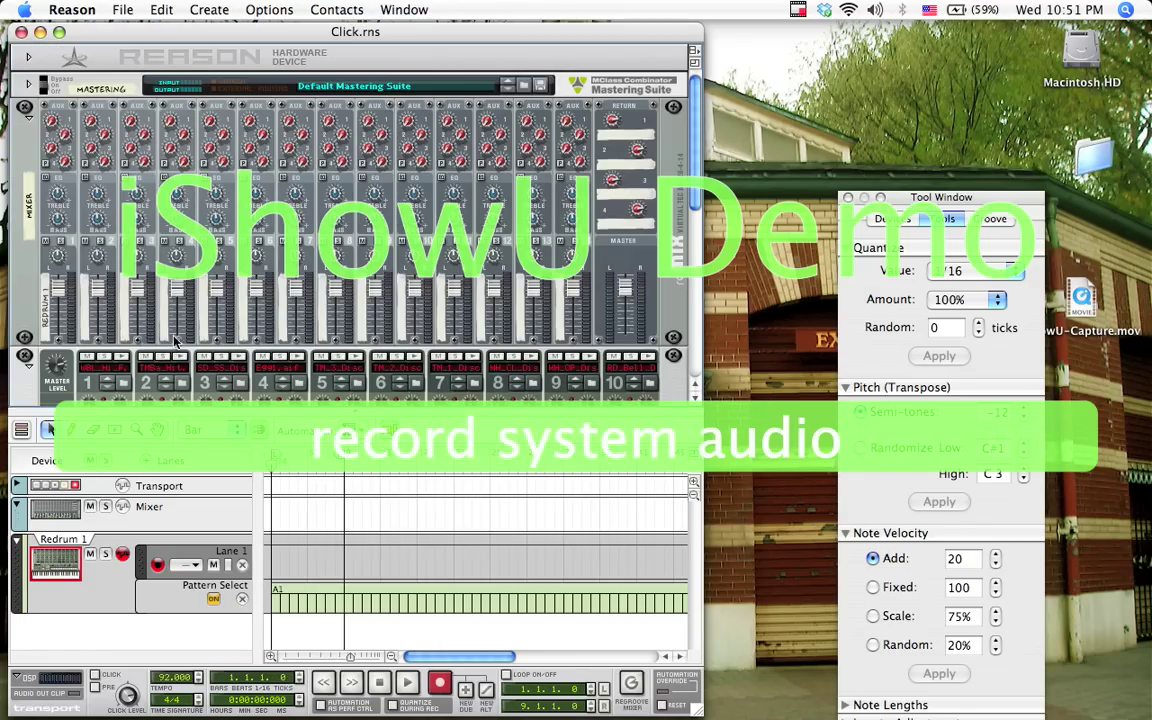
scroll(175, 342, down, 10)
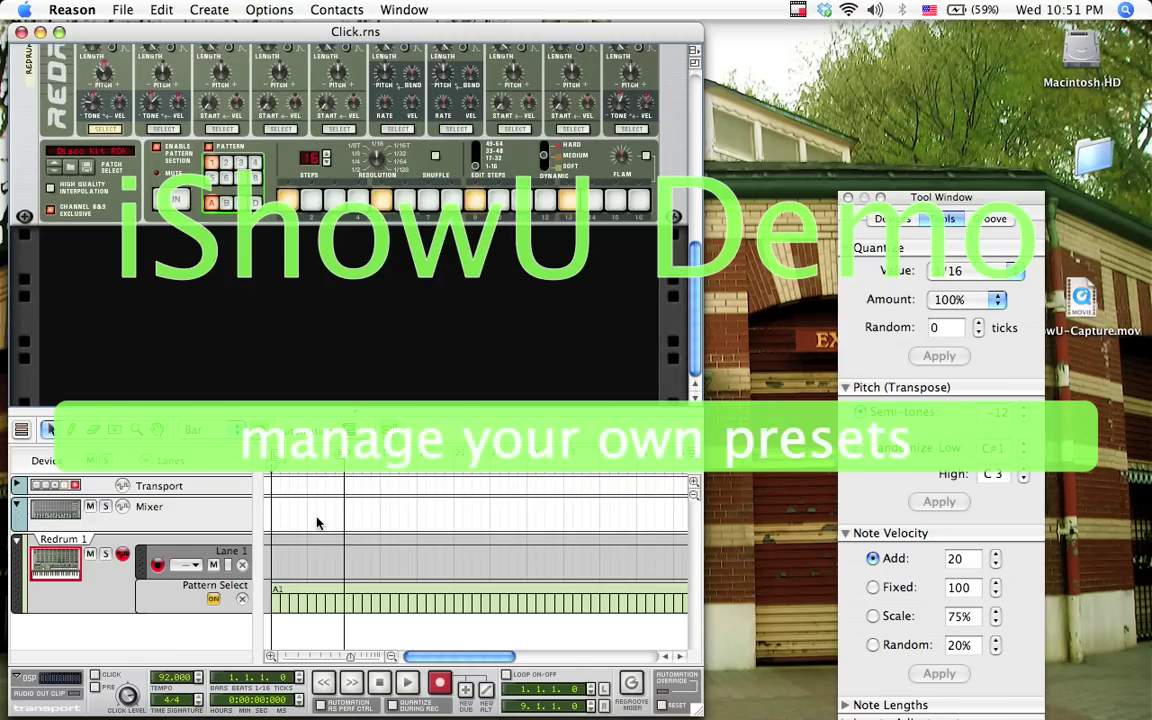
drag(455, 653, 600, 653)
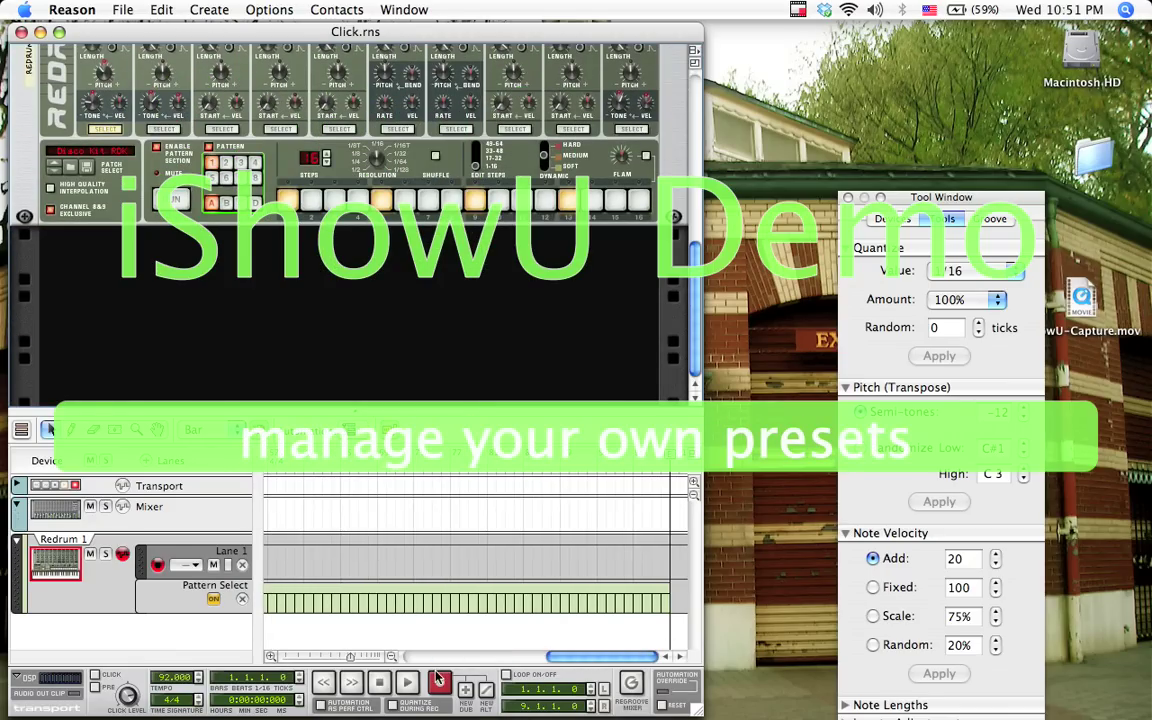